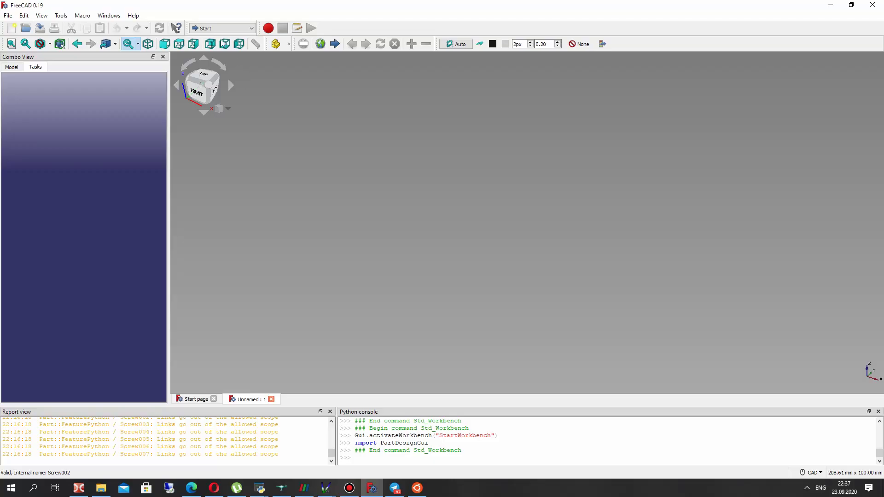
- Switch to the Part Design workbench, create a new body in the empty document and show the model tree
{"action": "left_click", "coordinate": [222, 28]}
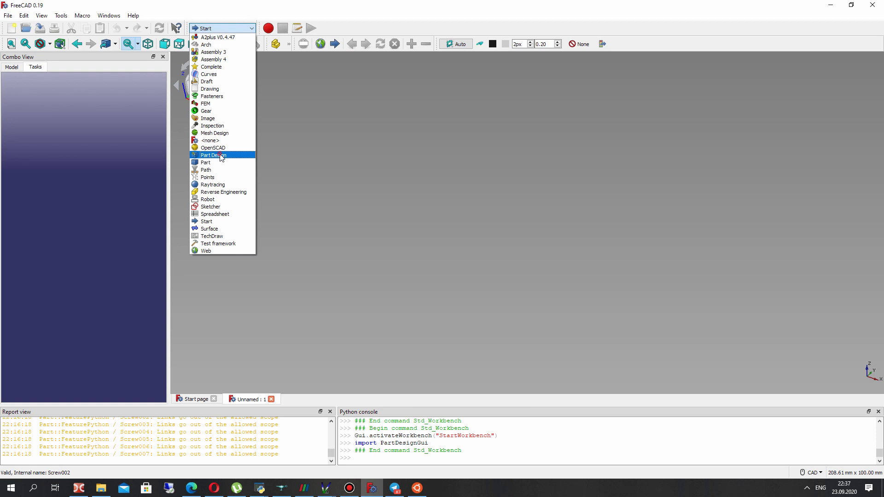
{"action": "left_click", "coordinate": [221, 156]}
{"action": "left_click", "coordinate": [37, 99]}
{"action": "left_click", "coordinate": [12, 67]}
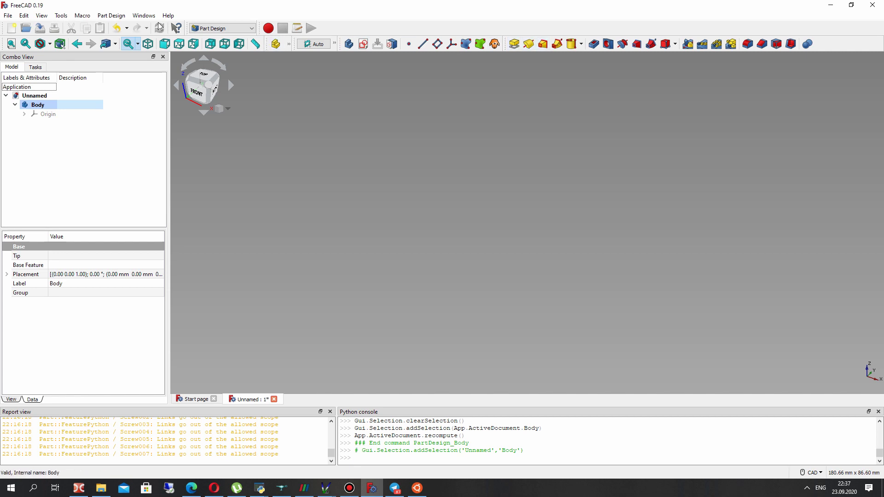
- Add an additive cylinder primitive to the body and set its radius to 52 mm
{"action": "left_click", "coordinate": [111, 15]}
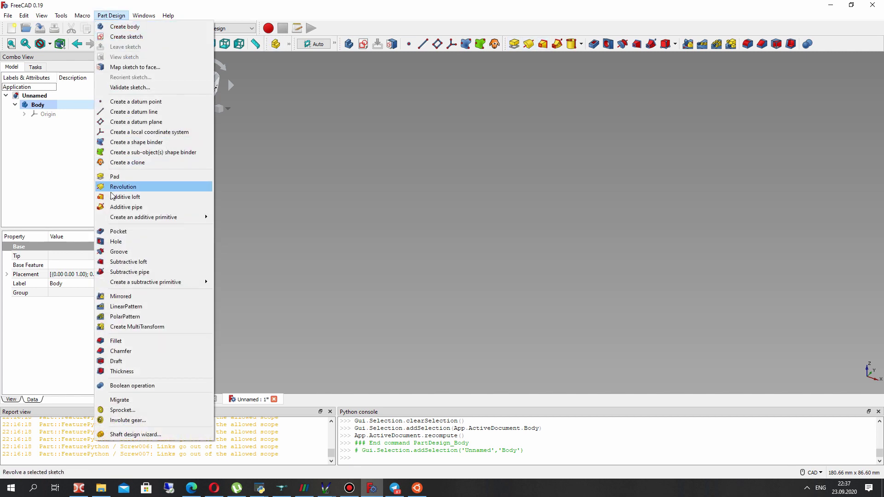
{"action": "mouse_move", "coordinate": [129, 217]}
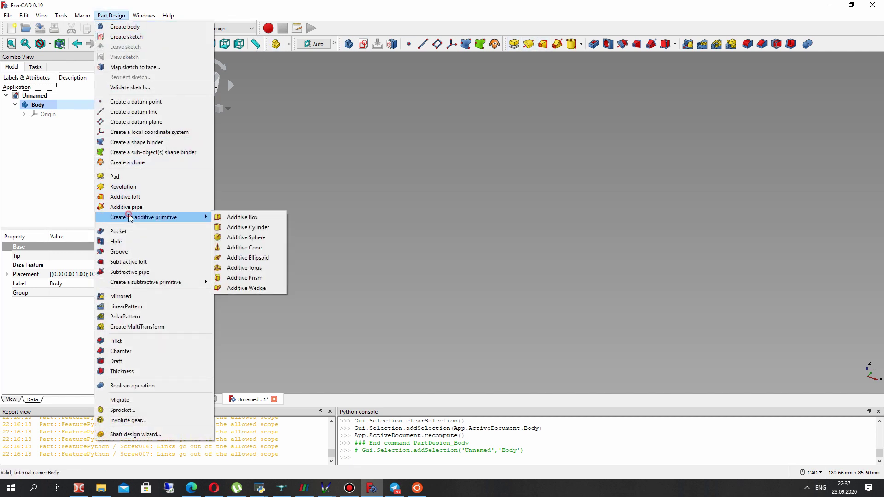
{"action": "left_click", "coordinate": [233, 229]}
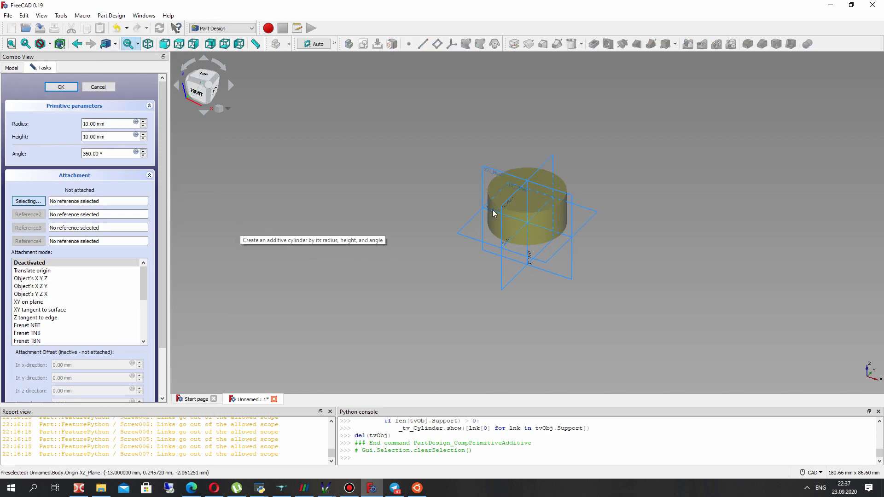
{"action": "middle_click_drag", "start_coordinate": [469, 115], "coordinate": [481, 287]}
{"action": "right_click_drag", "start_coordinate": [481, 291], "coordinate": [476, 216]}
{"action": "scroll", "coordinate": [488, 222], "scroll_direction": "up", "scroll_amount": 3}
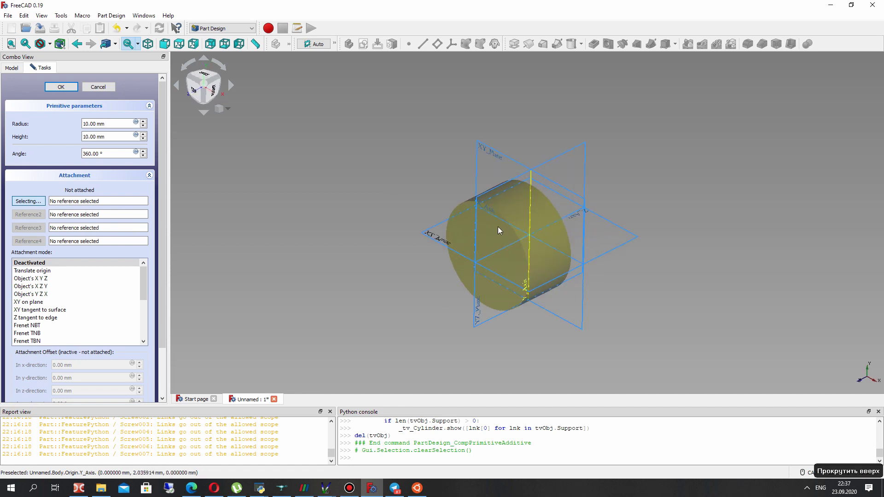
{"action": "double_click", "coordinate": [85, 123]}
{"action": "type", "text": "5"}
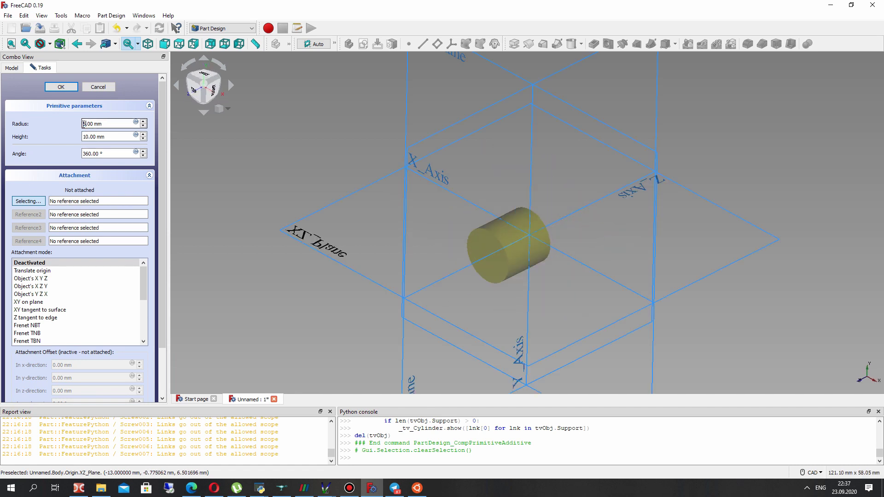
{"action": "type", "text": "2"}
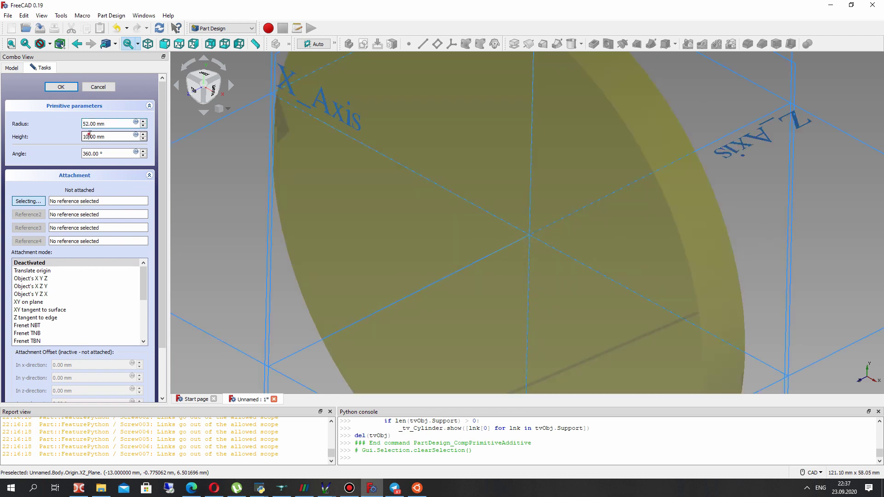
{"action": "type", "text": "100"}
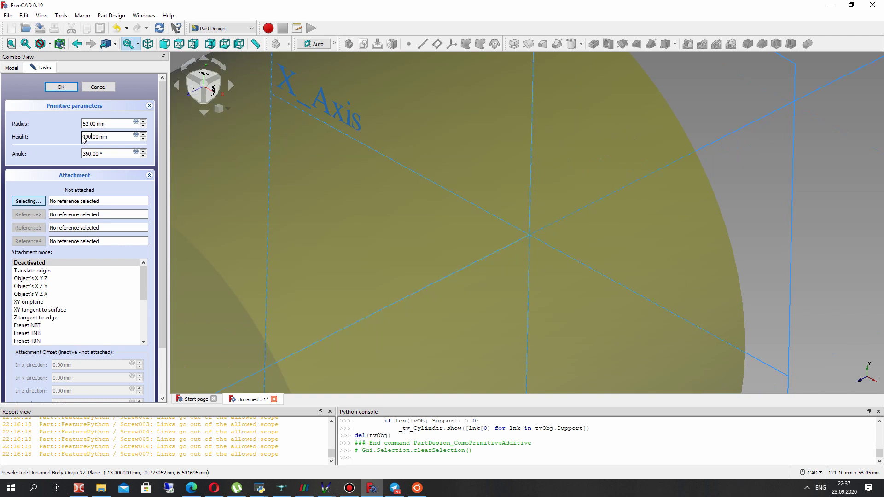
- Set the cylinder's height to 150 mm and finish the primitive
{"action": "scroll", "coordinate": [328, 175], "scroll_direction": "up", "scroll_amount": 10}
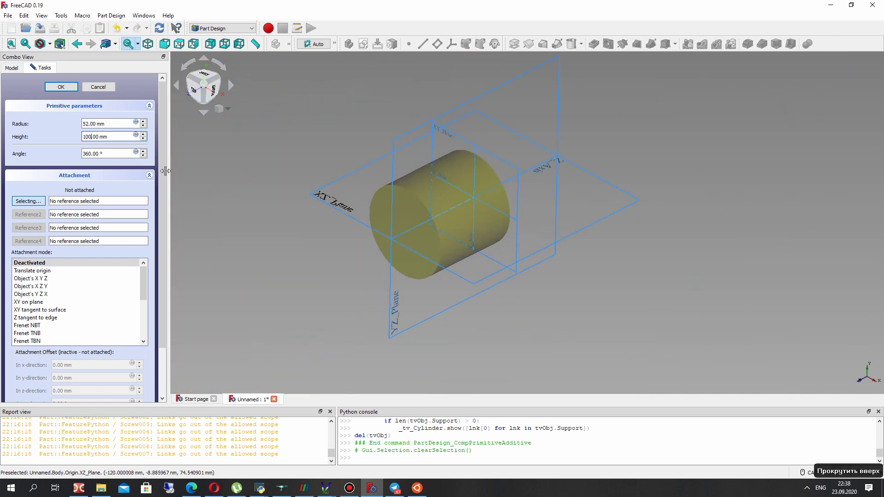
{"action": "left_click_drag", "start_coordinate": [85, 137], "coordinate": [93, 136]}
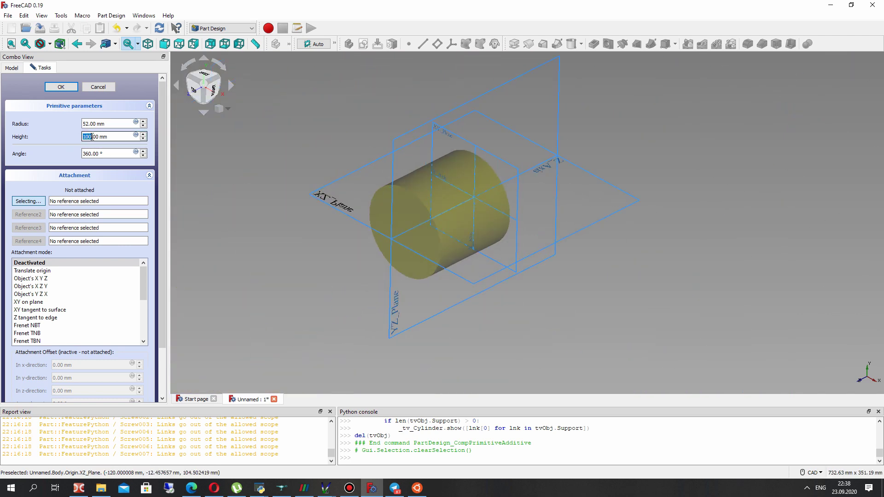
{"action": "type", "text": "150"}
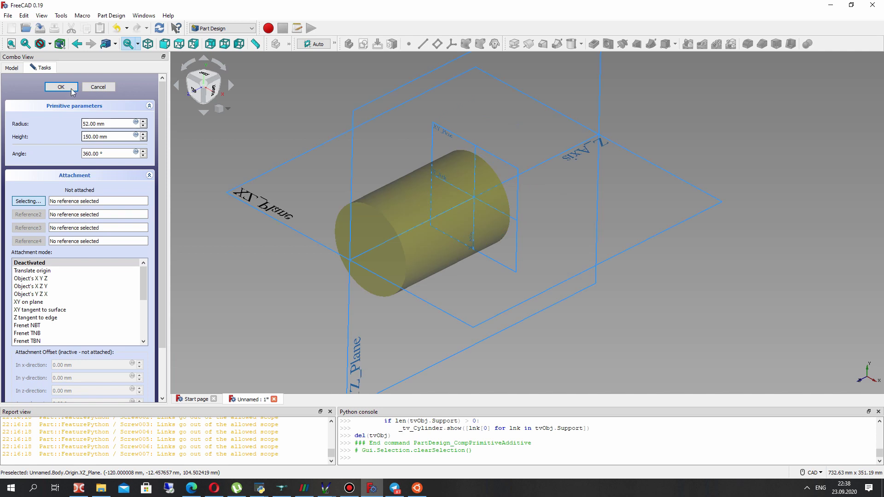
{"action": "left_click", "coordinate": [61, 87]}
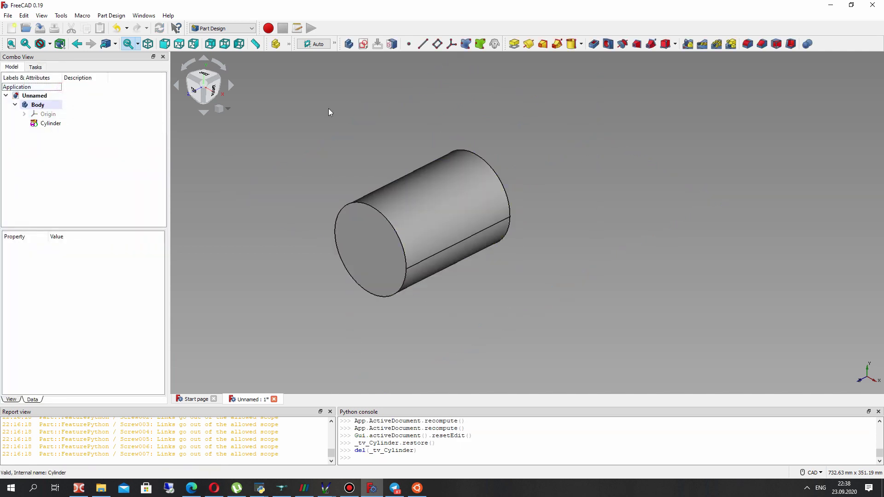
- Start a sketch on the cylinder's end face and draw a circle of about 50 mm radius centred on the origin
{"action": "left_click", "coordinate": [368, 249]}
{"action": "left_click", "coordinate": [349, 44]}
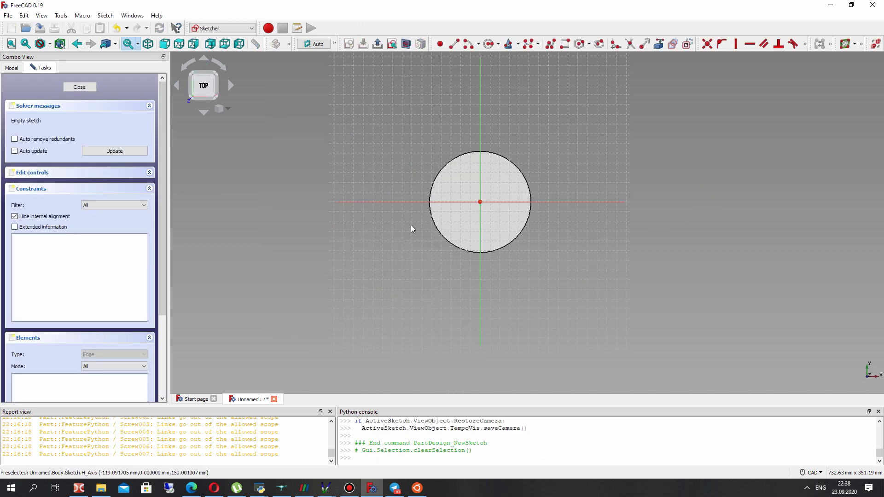
{"action": "left_click", "coordinate": [489, 43]}
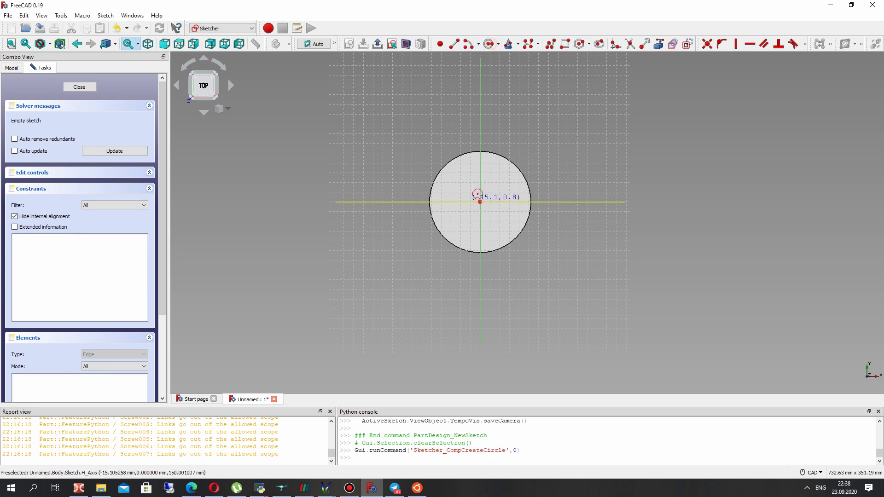
{"action": "left_click", "coordinate": [480, 201]}
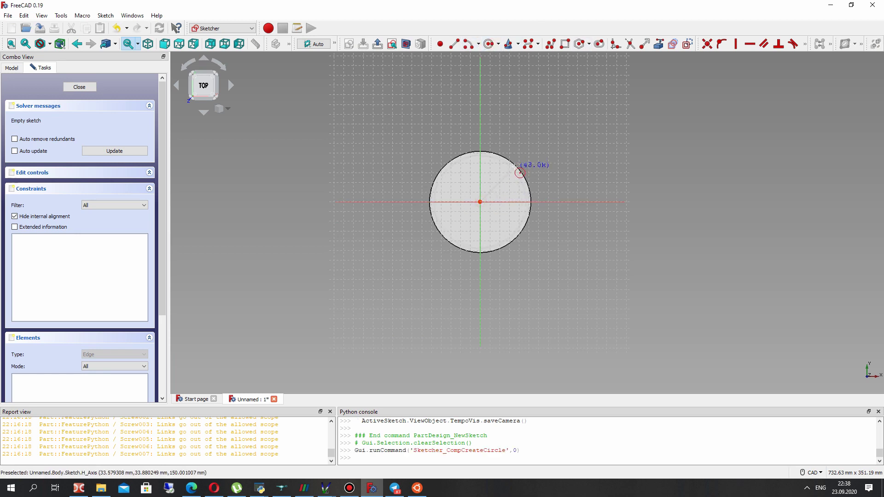
{"action": "scroll", "coordinate": [520, 173], "scroll_direction": "up", "scroll_amount": 2}
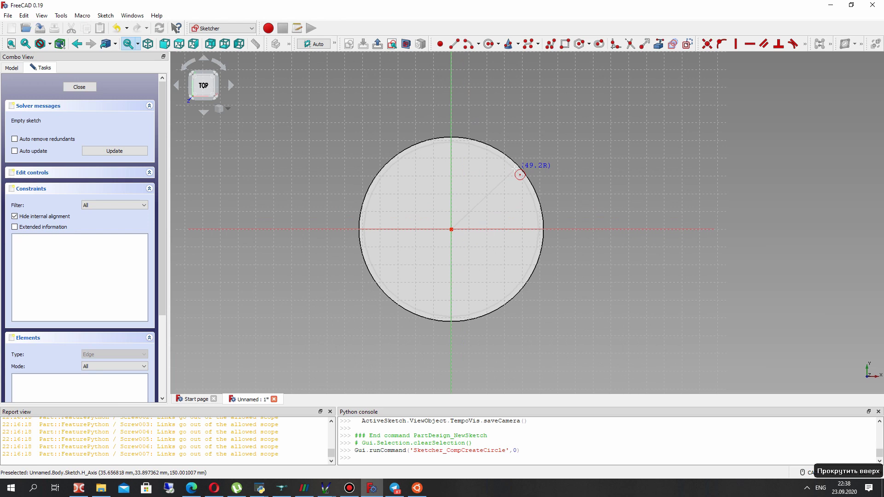
{"action": "left_click", "coordinate": [522, 174]}
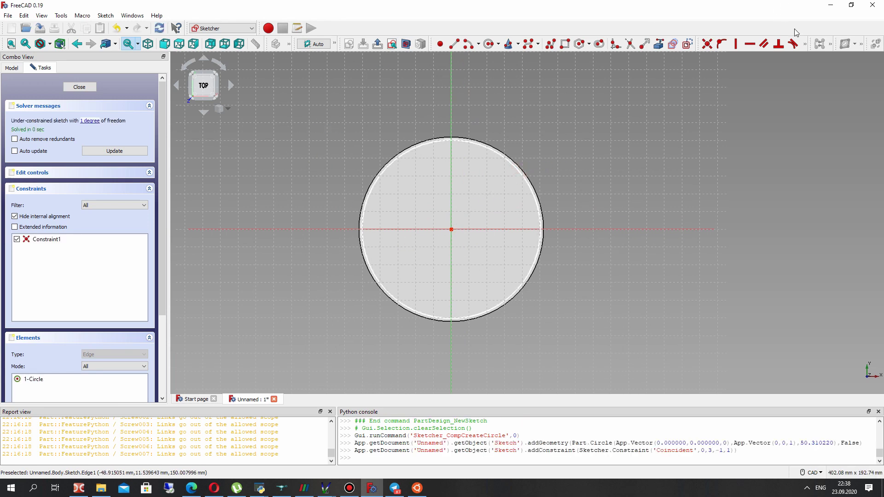
- Constrain the sketched circle's radius to 50 mm and close the sketch
{"action": "left_click", "coordinate": [807, 45]}
{"action": "left_click", "coordinate": [718, 71]}
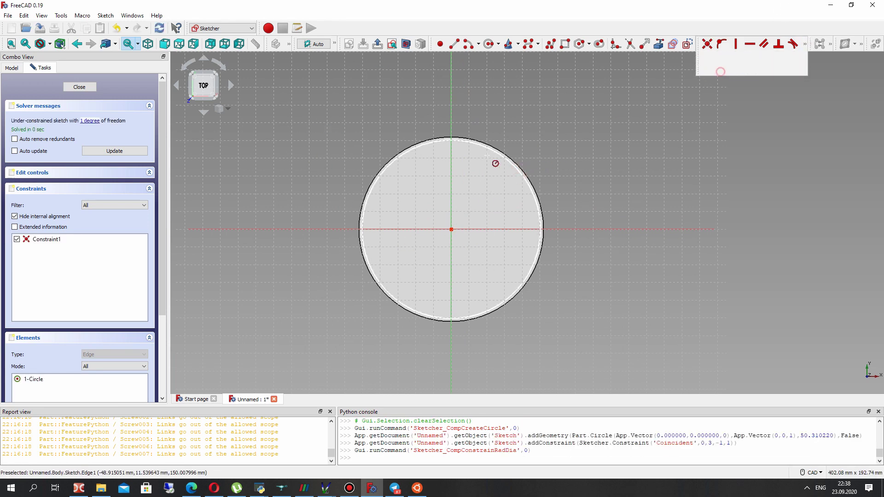
{"action": "left_click", "coordinate": [496, 148]}
{"action": "type", "text": "50"}
{"action": "key", "text": "Return"}
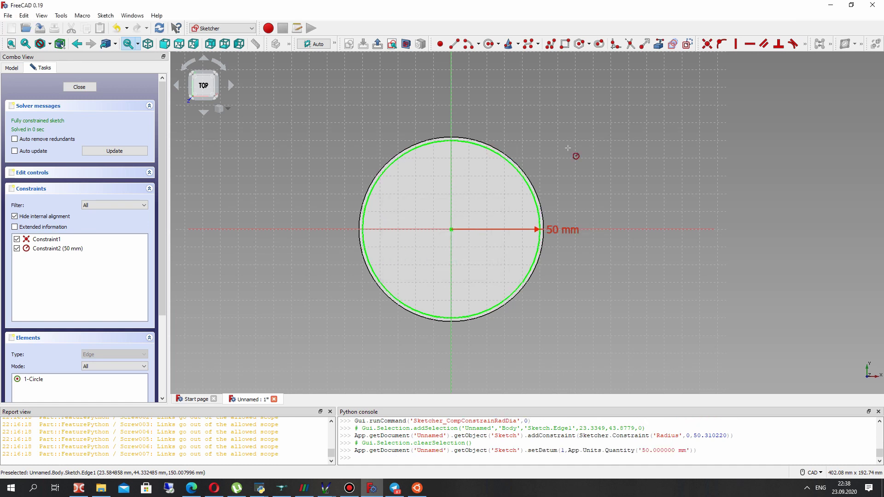
{"action": "left_click", "coordinate": [73, 87]}
- Set the existing cylinder's radius to 53 mm
{"action": "left_click", "coordinate": [51, 122]}
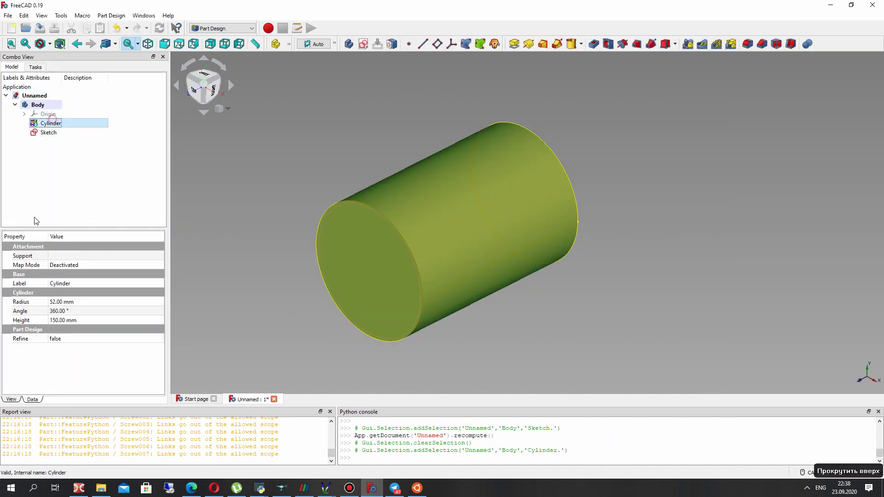
{"action": "double_click", "coordinate": [57, 302]}
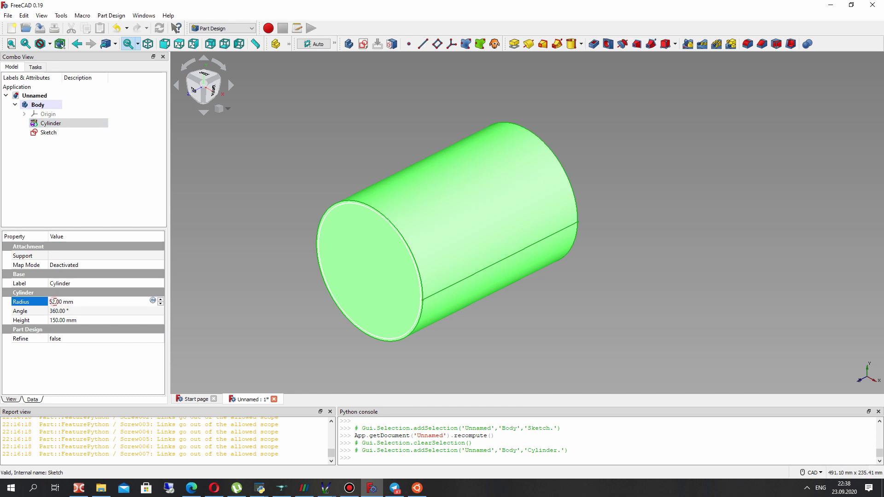
{"action": "type", "text": "3"}
{"action": "key", "text": "Return"}
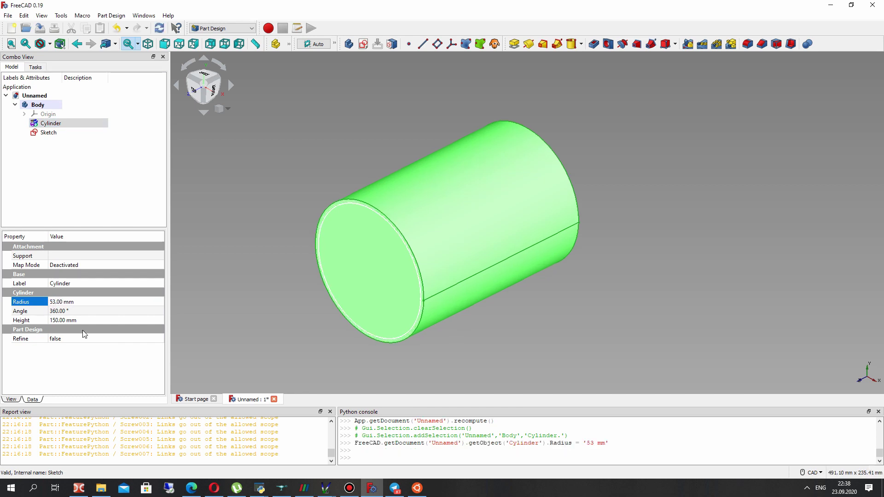
- Pocket the circle sketch 150 mm deep through the cylinder to make a hollow pipe
{"action": "left_click", "coordinate": [48, 132]}
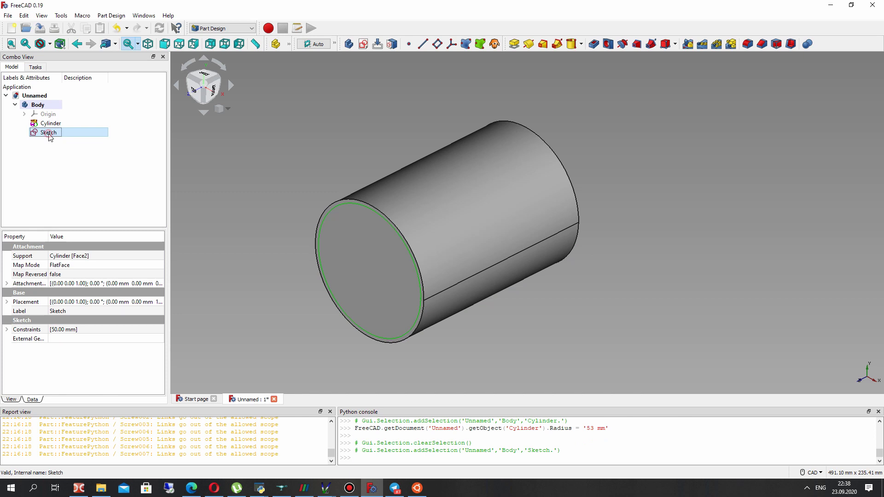
{"action": "left_click", "coordinate": [592, 44]}
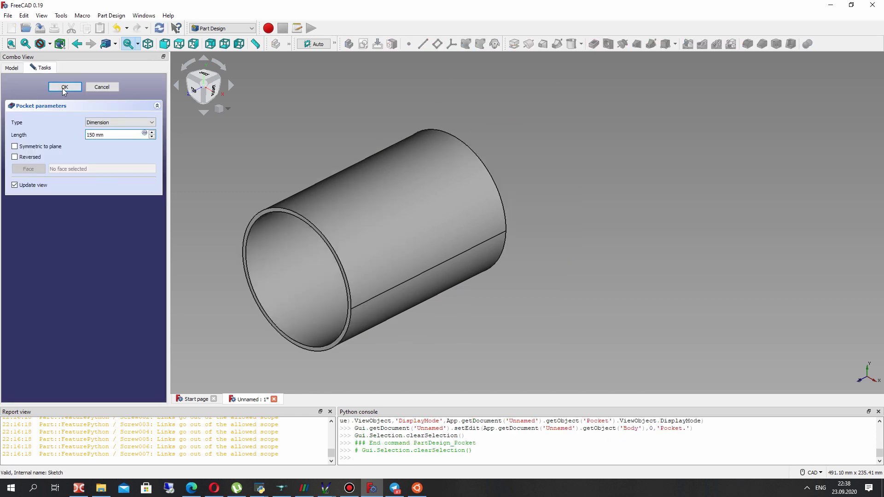
{"action": "left_click", "coordinate": [64, 87]}
- Start a sketch on the ring face at the pipe's opposite end and link its inner edge as external geometry
{"action": "middle_click_drag", "start_coordinate": [505, 174], "coordinate": [346, 251]}
{"action": "scroll", "coordinate": [355, 250], "scroll_direction": "down", "scroll_amount": 3}
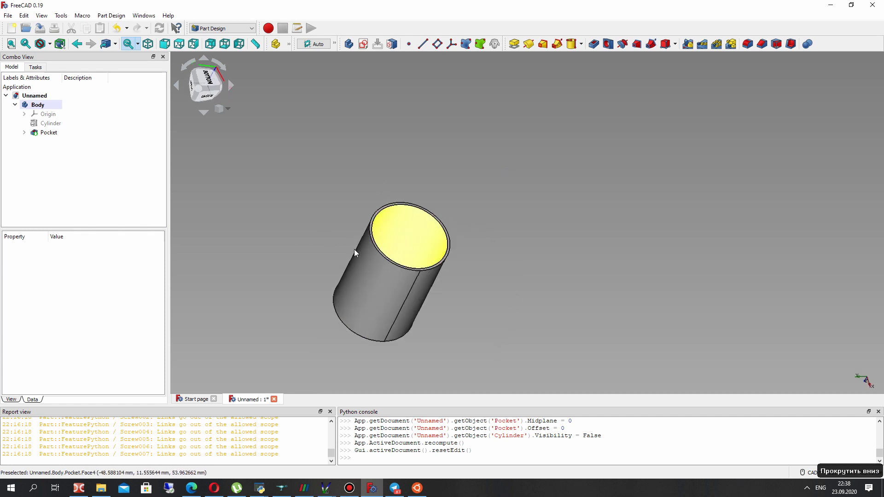
{"action": "scroll", "coordinate": [355, 249], "scroll_direction": "up", "scroll_amount": 3}
{"action": "scroll", "coordinate": [359, 242], "scroll_direction": "up", "scroll_amount": 3}
{"action": "left_click", "coordinate": [408, 180]}
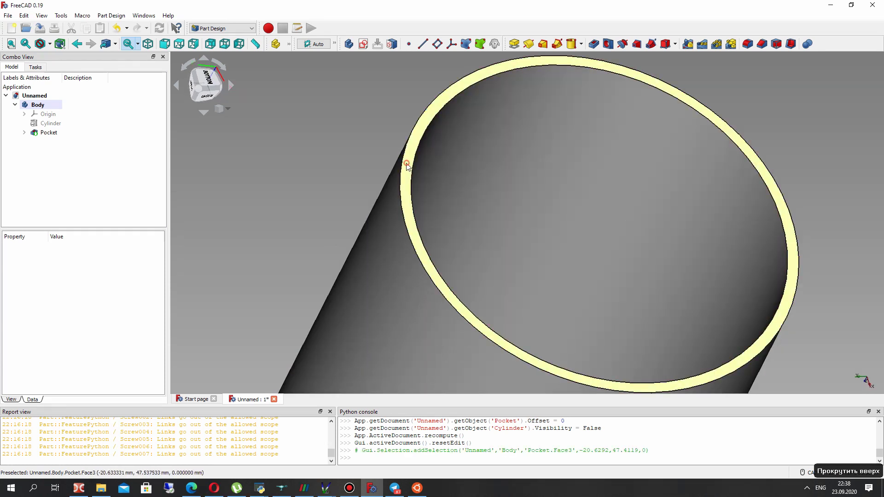
{"action": "left_click", "coordinate": [374, 45]}
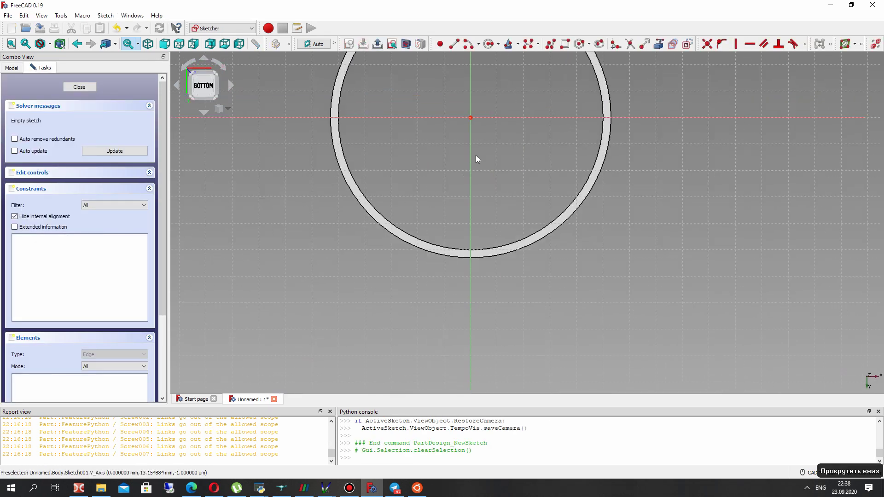
{"action": "scroll", "coordinate": [421, 206], "scroll_direction": "up", "scroll_amount": 5}
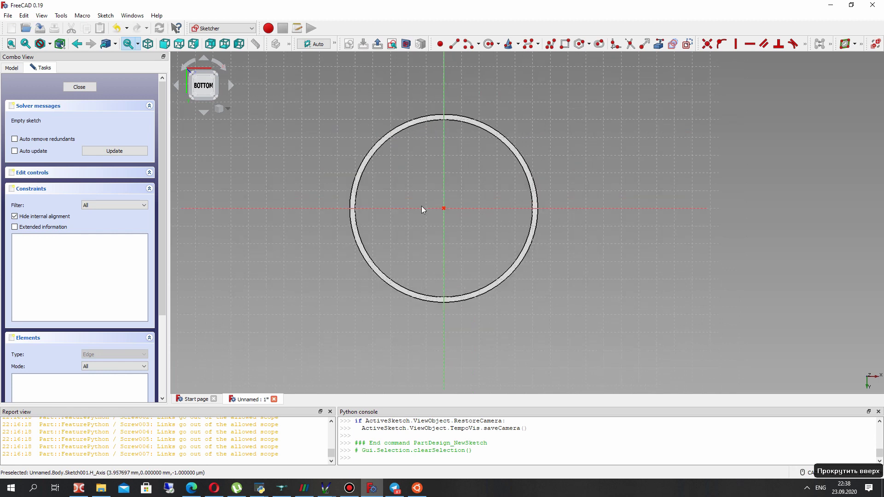
{"action": "left_click", "coordinate": [658, 43]}
{"action": "left_click", "coordinate": [467, 102]}
- Try to draw a circle centred on the origin over the linked inner edge, undoing each attempt
{"action": "left_click", "coordinate": [489, 44]}
{"action": "left_click", "coordinate": [449, 208]}
{"action": "left_click", "coordinate": [507, 117]}
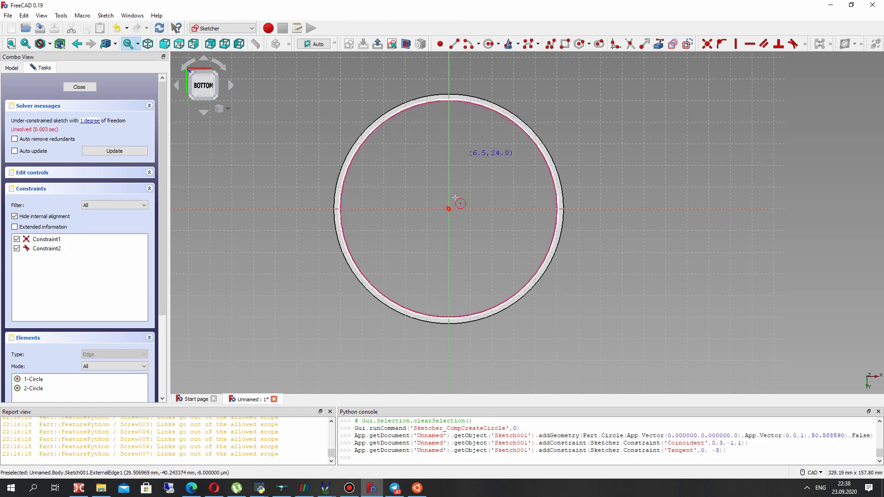
{"action": "scroll", "coordinate": [512, 200], "scroll_direction": "up", "scroll_amount": 3}
{"action": "key", "text": "ctrl+z"}
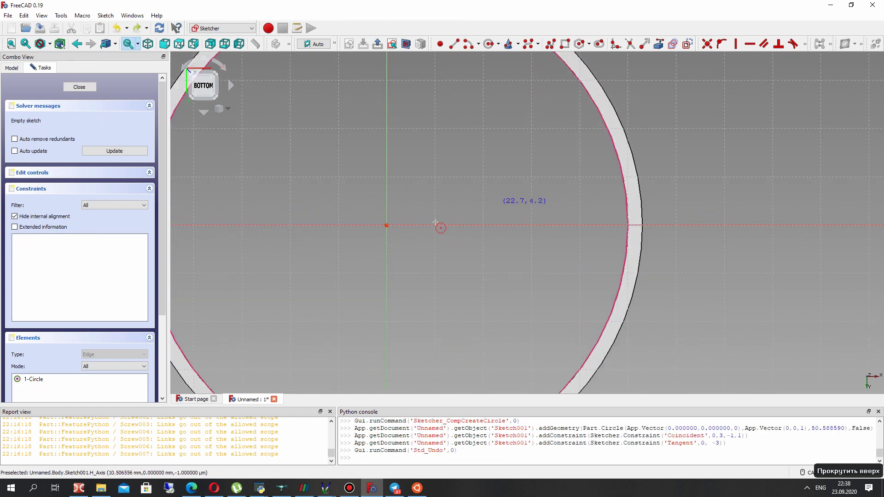
{"action": "left_click", "coordinate": [386, 225]}
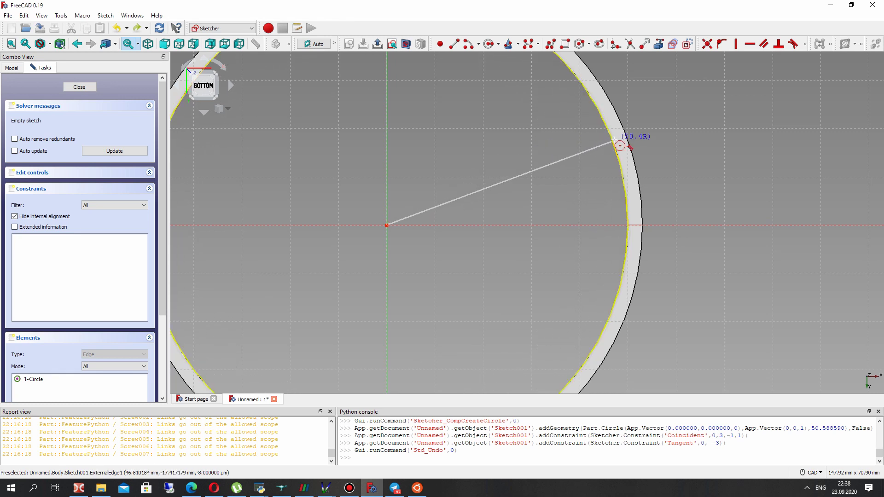
{"action": "left_click", "coordinate": [608, 142]}
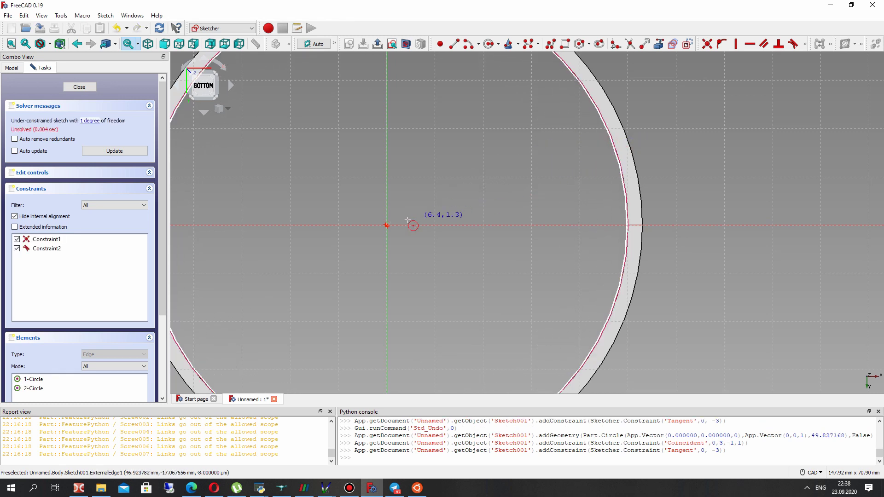
{"action": "scroll", "coordinate": [389, 227], "scroll_direction": "up", "scroll_amount": 3}
{"action": "key", "text": "ctrl+z"}
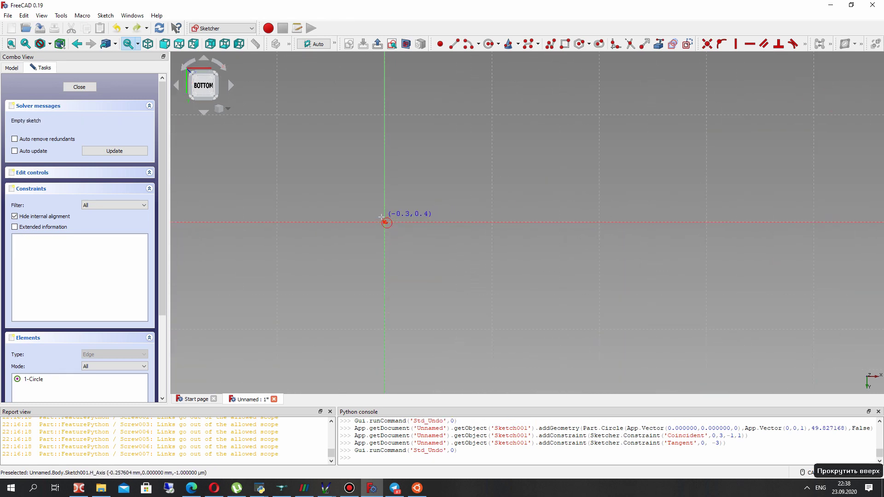
- Draw two circles centred on the origin: one about 50 mm in radius over the linked inner edge, one about 82 mm in radius outside the pipe
{"action": "left_click", "coordinate": [385, 222]}
{"action": "scroll", "coordinate": [548, 195], "scroll_direction": "down", "scroll_amount": 3}
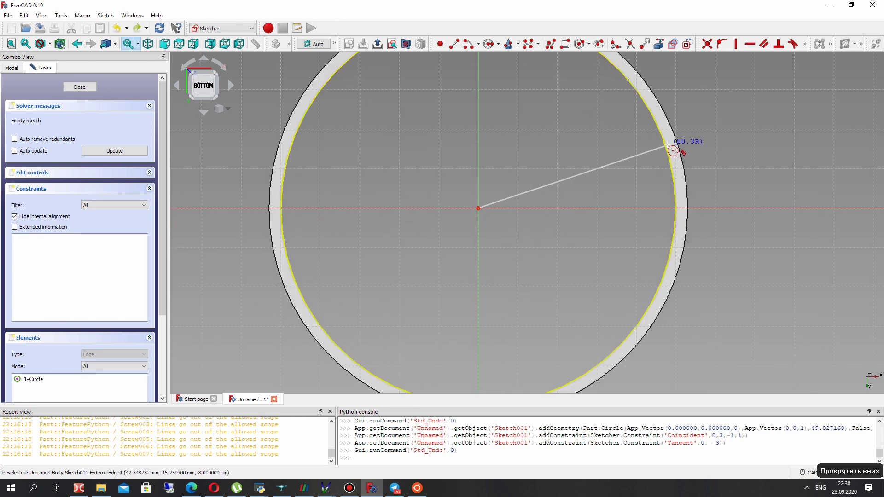
{"action": "left_click", "coordinate": [666, 145]}
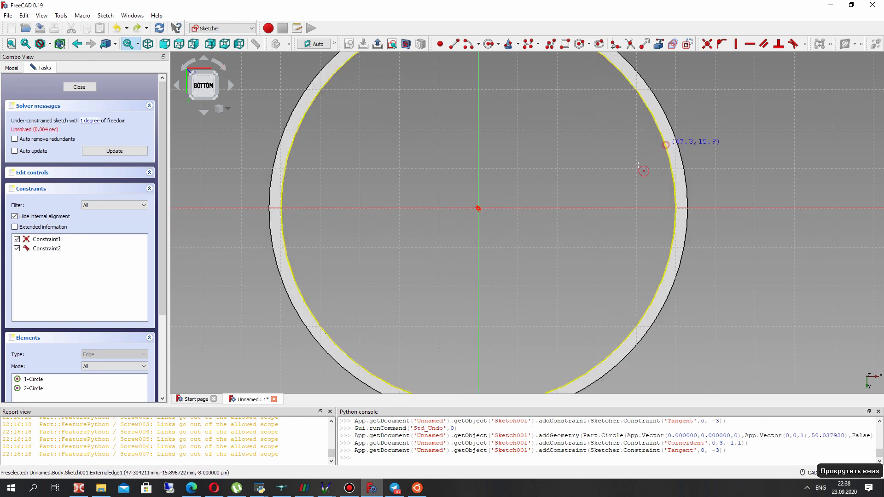
{"action": "left_click", "coordinate": [477, 208]}
{"action": "scroll", "coordinate": [672, 180], "scroll_direction": "down", "scroll_amount": 3}
{"action": "left_click", "coordinate": [754, 188]}
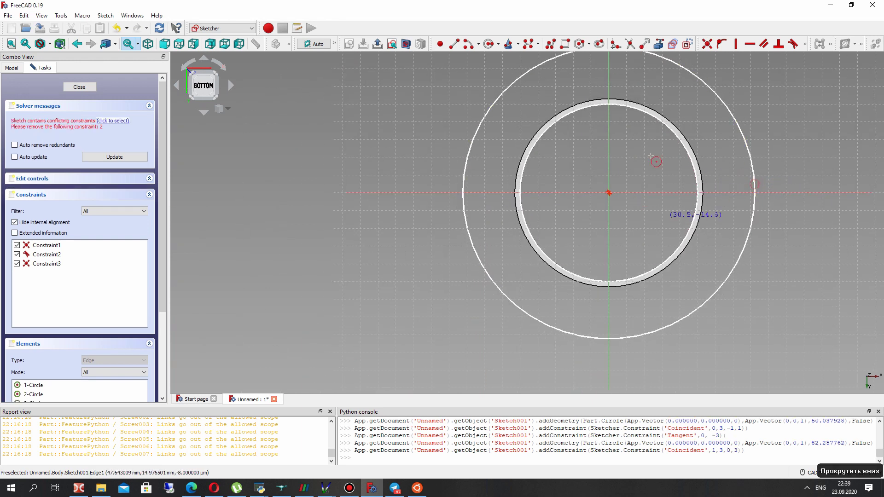
- Try to constrain the outer circle's radius to 80 mm
{"action": "left_click", "coordinate": [805, 44]}
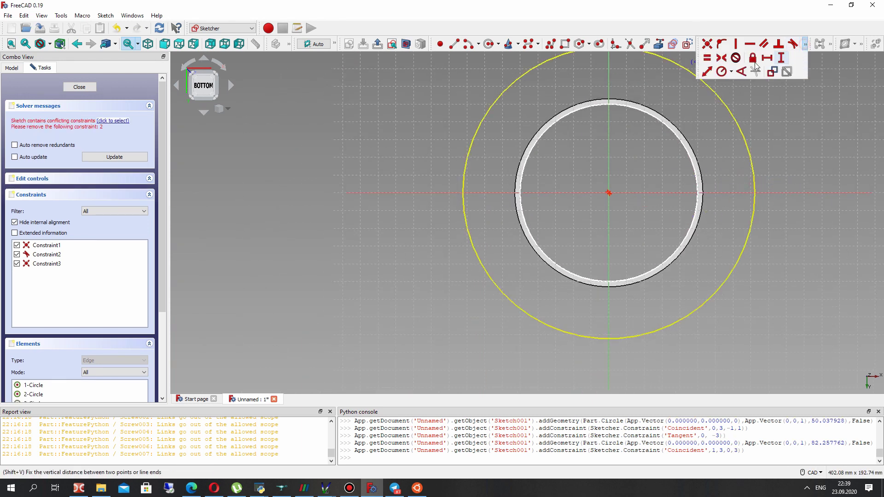
{"action": "left_click", "coordinate": [722, 72]}
{"action": "left_click", "coordinate": [716, 99]}
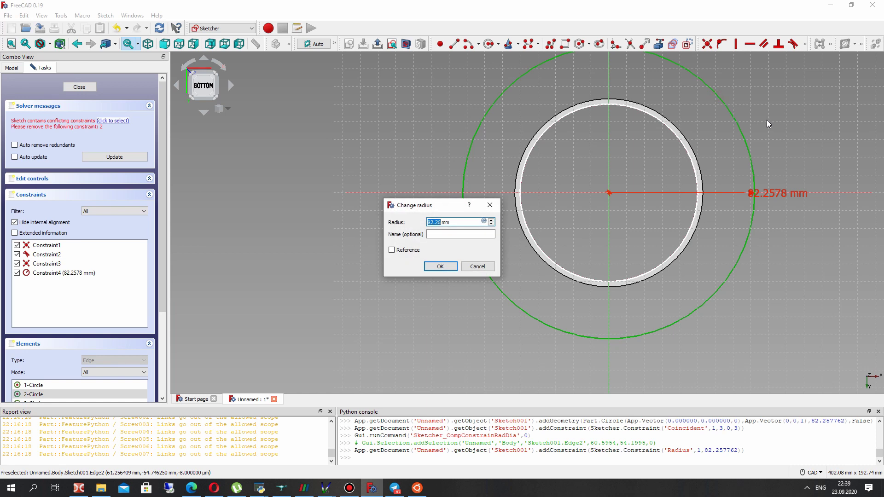
{"action": "type", "text": "80"}
{"action": "key", "text": "Return"}
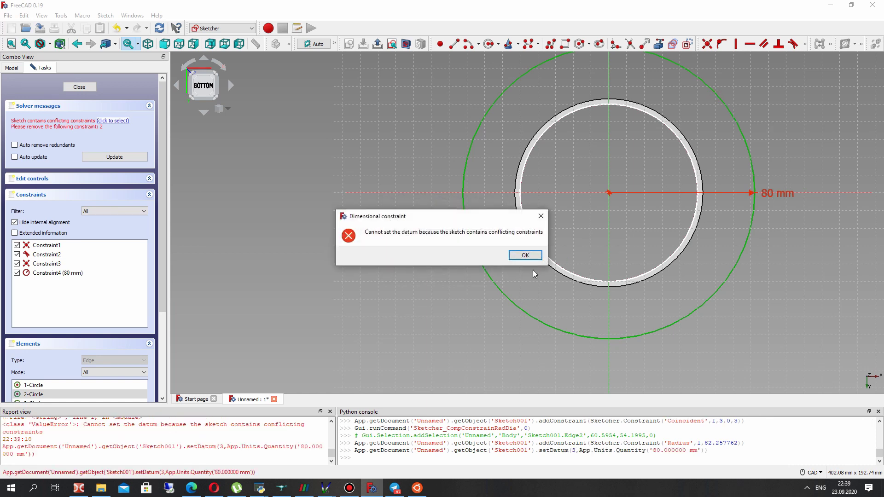
{"action": "left_click", "coordinate": [528, 254]}
- Delete the conflicting tangent constraint between the inner circle and the linked edge
{"action": "right_click", "coordinate": [47, 251]}
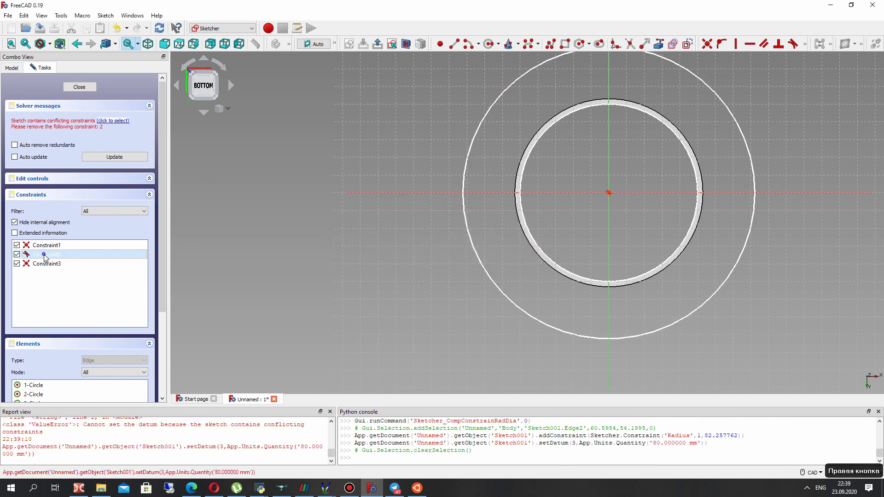
{"action": "left_click", "coordinate": [64, 350]}
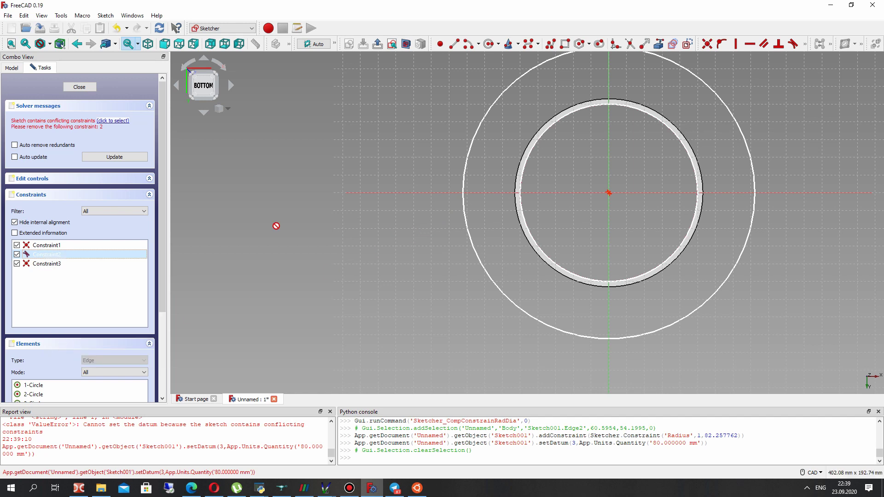
{"action": "right_click", "coordinate": [50, 257]}
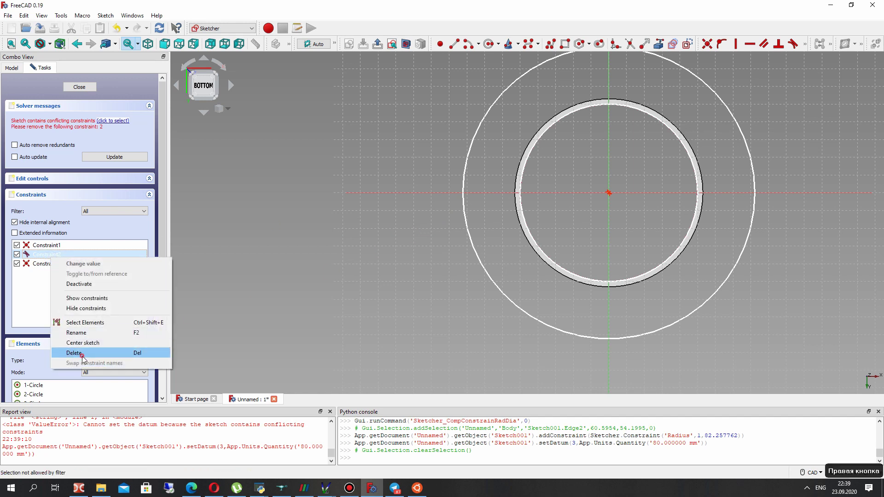
{"action": "left_click", "coordinate": [80, 351]}
{"action": "left_click", "coordinate": [294, 240]}
{"action": "right_click", "coordinate": [31, 257]}
{"action": "left_click", "coordinate": [30, 258]}
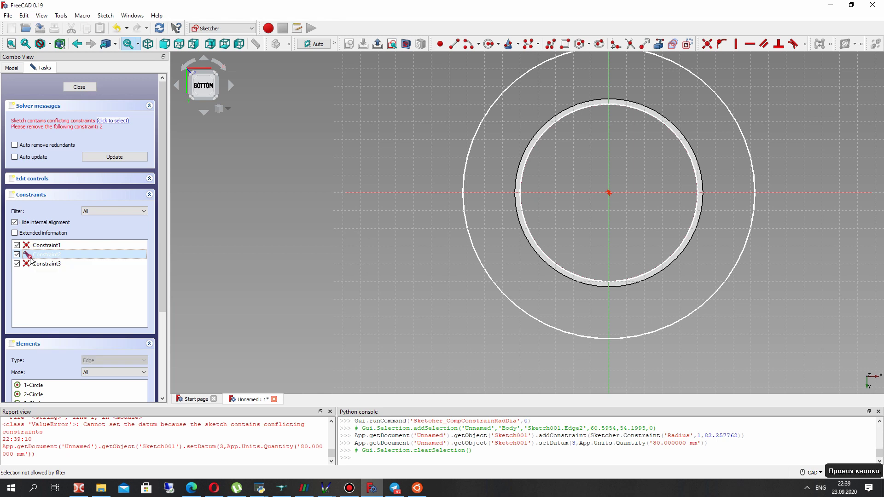
{"action": "key", "text": "Delete"}
{"action": "left_click", "coordinate": [48, 256]}
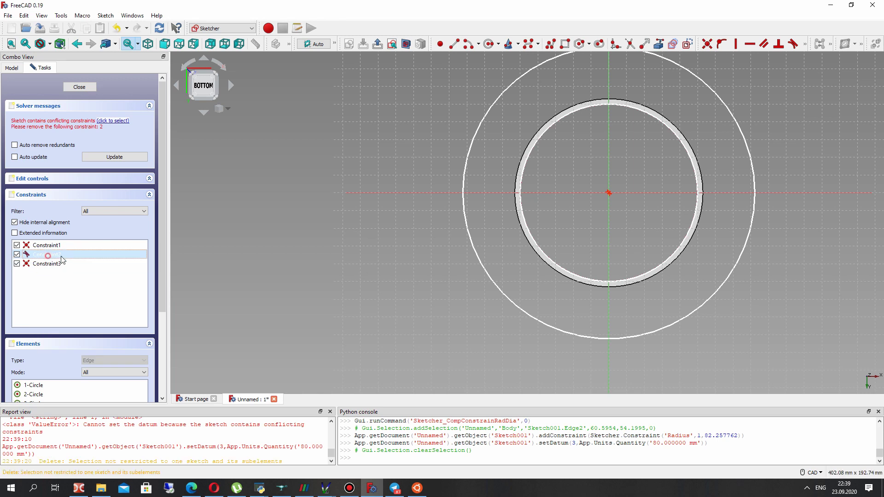
{"action": "left_click", "coordinate": [197, 118]}
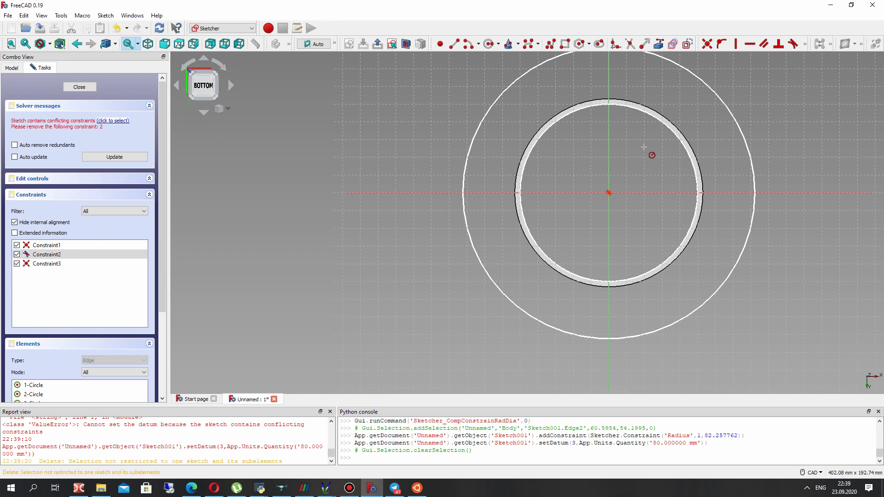
{"action": "right_click", "coordinate": [49, 247]}
{"action": "right_click", "coordinate": [43, 255]}
{"action": "left_click", "coordinate": [65, 352]}
{"action": "left_click", "coordinate": [66, 352]}
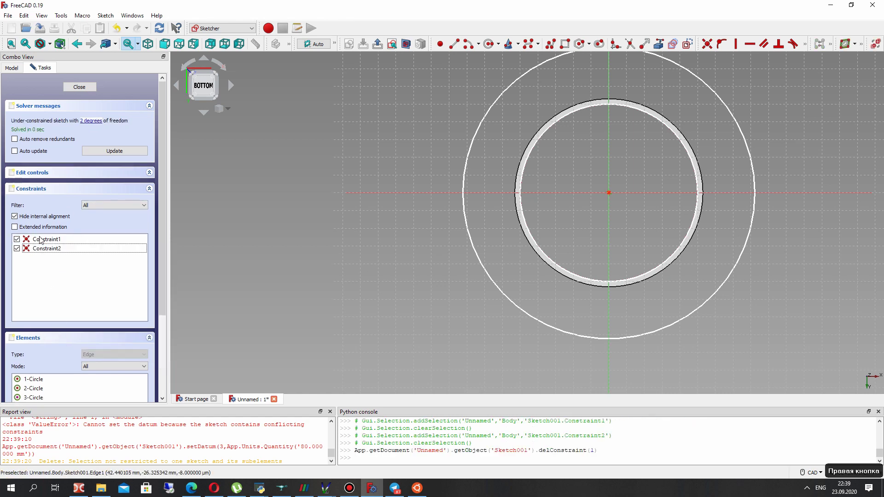
- Constrain the outer circle's radius to 80 mm and close the sketch
{"action": "left_click", "coordinate": [744, 134]}
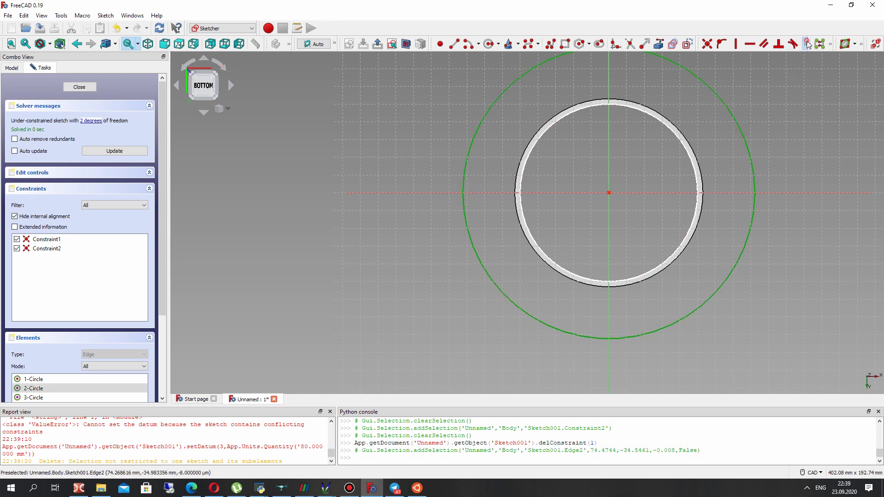
{"action": "left_click", "coordinate": [809, 45]}
{"action": "left_click", "coordinate": [720, 72]}
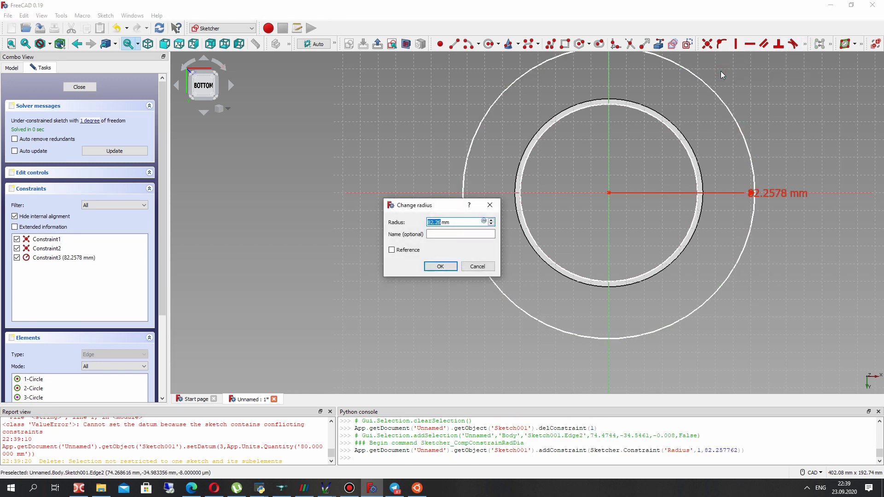
{"action": "type", "text": "80"}
{"action": "key", "text": "Return"}
{"action": "right_click_drag", "start_coordinate": [607, 132], "coordinate": [522, 214]}
{"action": "scroll", "coordinate": [443, 186], "scroll_direction": "down", "scroll_amount": 2}
{"action": "left_click", "coordinate": [79, 87]}
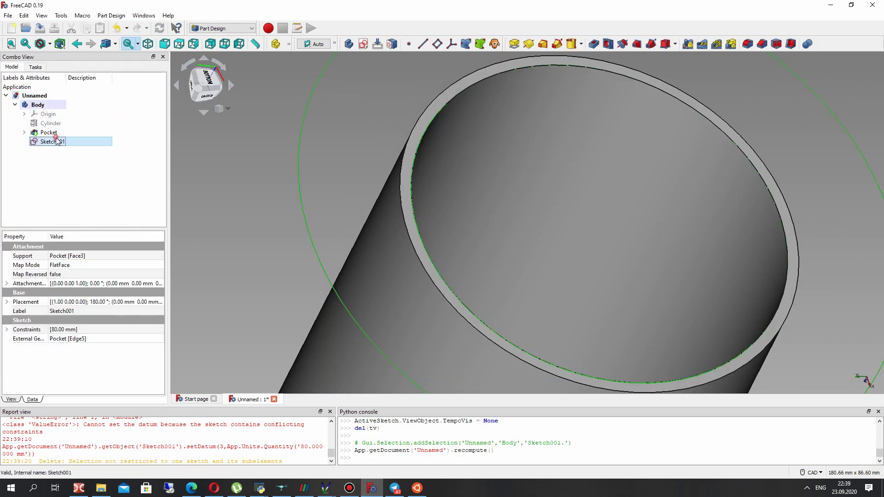
- Pad the ring sketch 8 mm in the reversed direction to form a flange around the pipe end
{"action": "scroll", "coordinate": [563, 195], "scroll_direction": "down", "scroll_amount": 3}
{"action": "right_click_drag", "start_coordinate": [562, 195], "coordinate": [525, 39]}
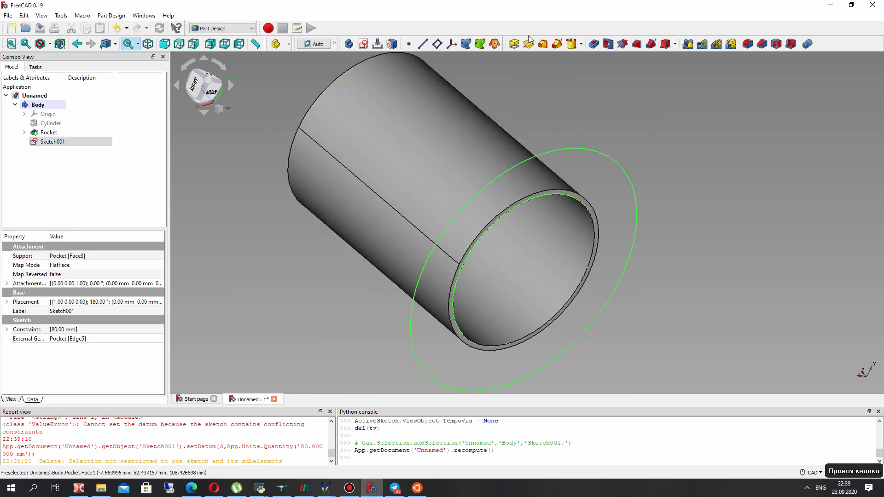
{"action": "left_click", "coordinate": [515, 43]}
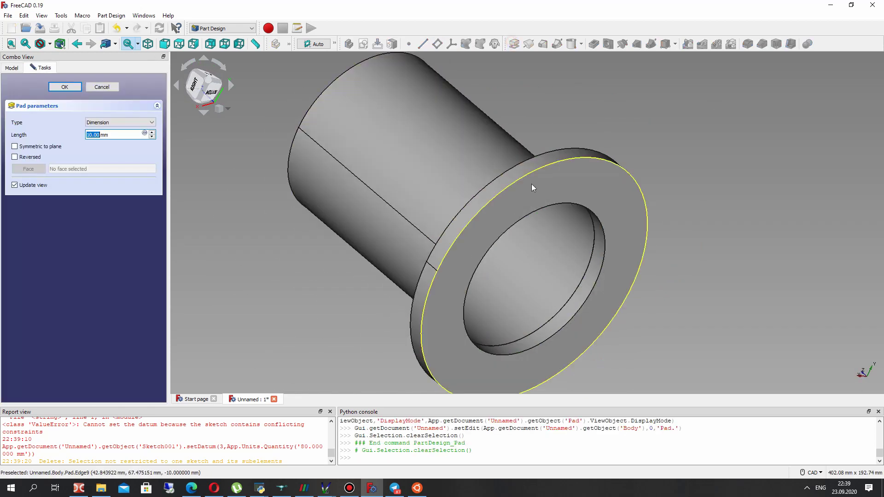
{"action": "left_click", "coordinate": [24, 159]}
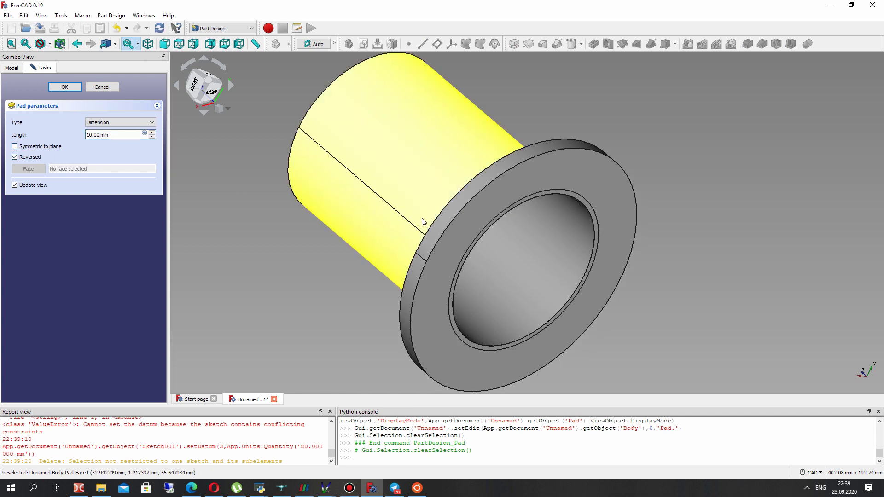
{"action": "right_click_drag", "start_coordinate": [490, 234], "coordinate": [56, 126]}
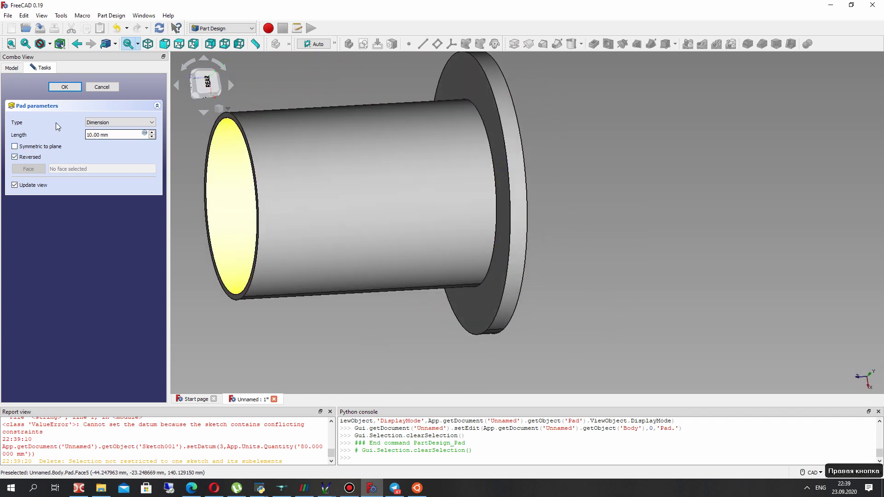
{"action": "left_click_drag", "start_coordinate": [101, 134], "coordinate": [85, 138]}
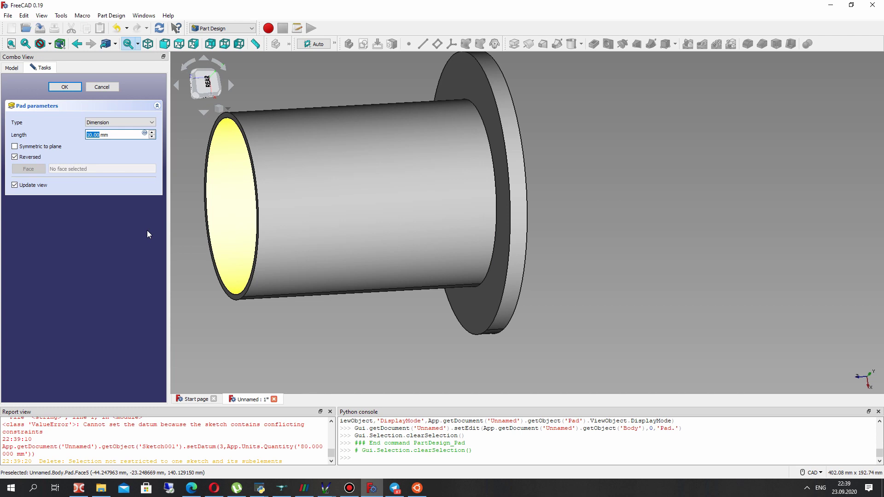
{"action": "type", "text": "5"}
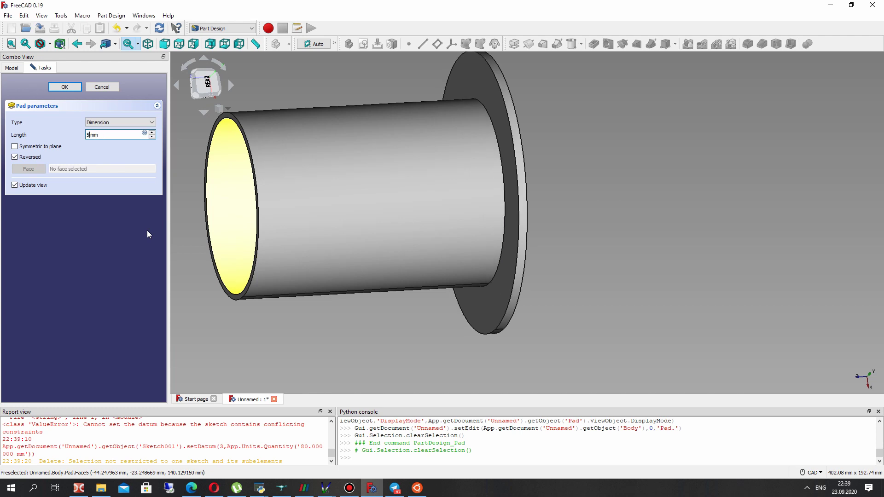
{"action": "key", "text": "BackSpace"}
{"action": "type", "text": "8"}
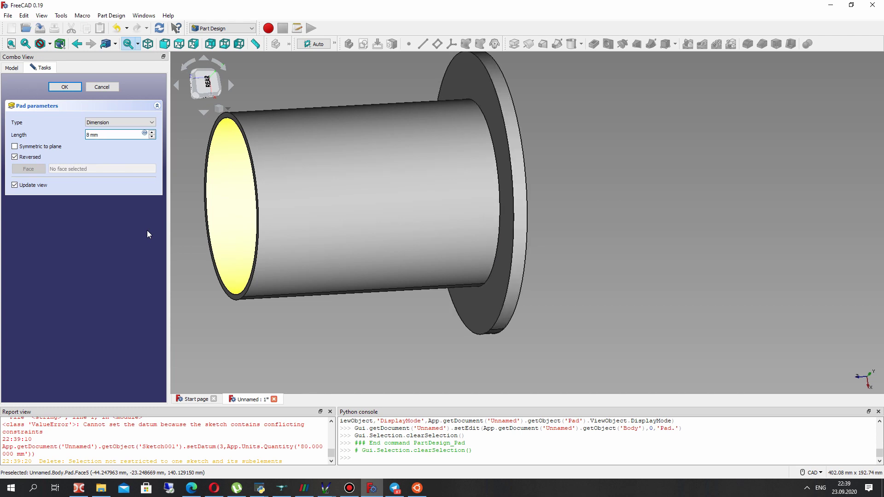
{"action": "left_click", "coordinate": [64, 86]}
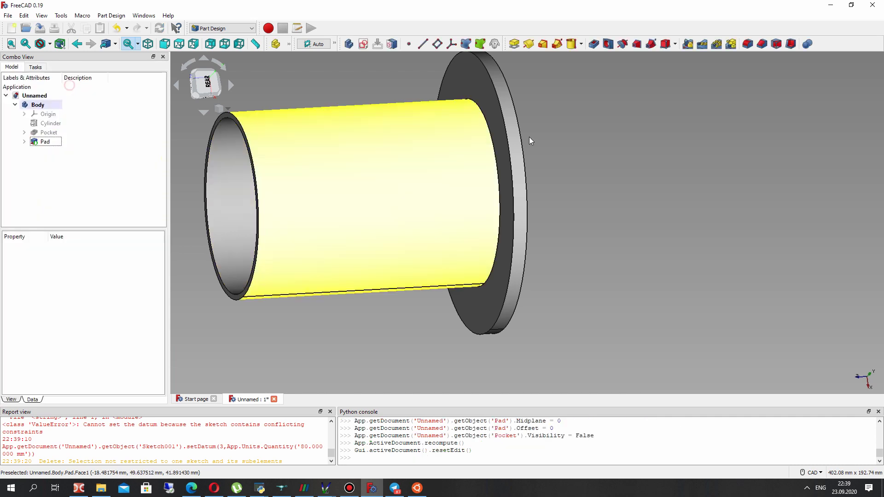
- Change the flange pad's length to 10 mm and set its Refine property to true
{"action": "scroll", "coordinate": [530, 166], "scroll_direction": "down", "scroll_amount": 3}
{"action": "scroll", "coordinate": [531, 159], "scroll_direction": "down", "scroll_amount": 3}
{"action": "scroll", "coordinate": [530, 161], "scroll_direction": "up", "scroll_amount": 4}
{"action": "middle_click_drag", "start_coordinate": [529, 164], "coordinate": [435, 159]}
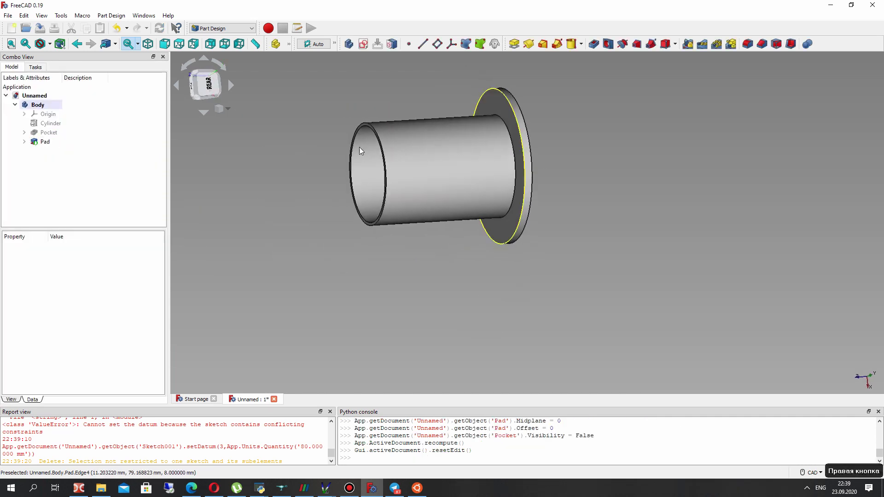
{"action": "left_click", "coordinate": [45, 142]}
{"action": "left_click", "coordinate": [54, 284]}
{"action": "type", "text": "10"}
{"action": "key", "text": "Return"}
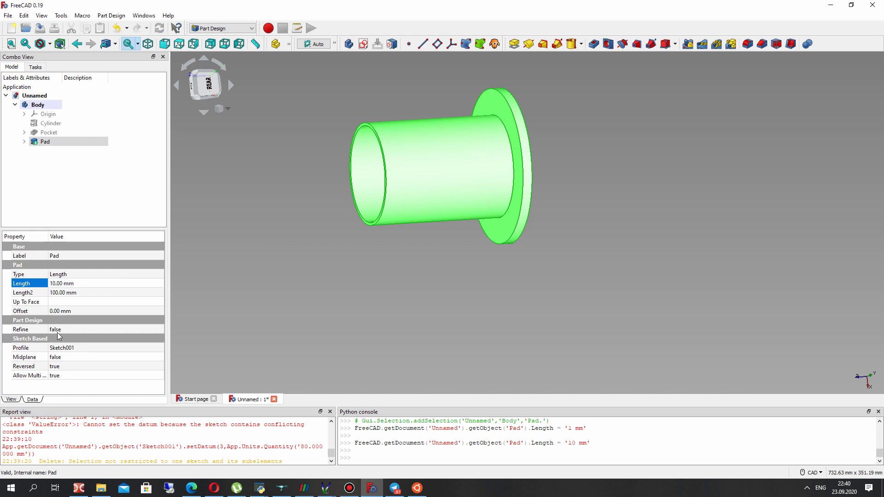
{"action": "left_click", "coordinate": [58, 329]}
{"action": "left_click", "coordinate": [58, 329]}
{"action": "left_click", "coordinate": [60, 348]}
- Start a sketch on the flange's annular face on the pipe side
{"action": "left_click", "coordinate": [343, 300]}
{"action": "middle_click_drag", "start_coordinate": [512, 167], "coordinate": [481, 149]}
{"action": "scroll", "coordinate": [482, 148], "scroll_direction": "up", "scroll_amount": 2}
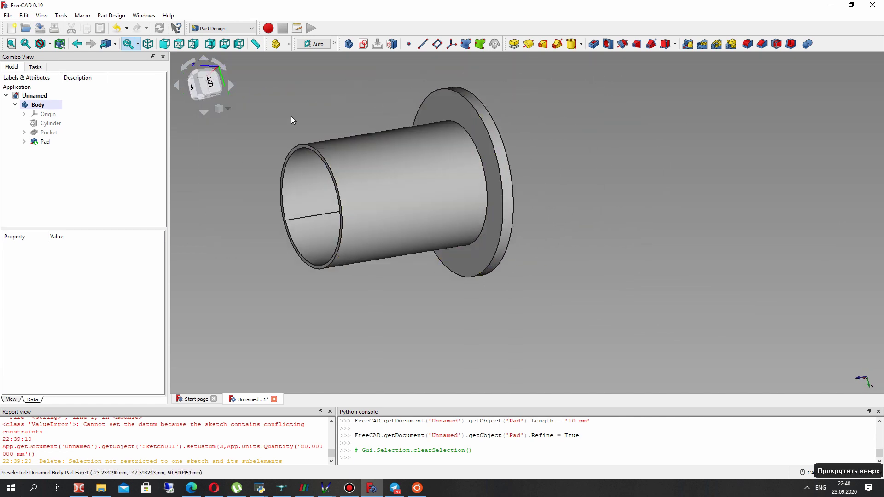
{"action": "middle_click_drag", "start_coordinate": [291, 120], "coordinate": [417, 110]}
{"action": "left_click", "coordinate": [499, 100]}
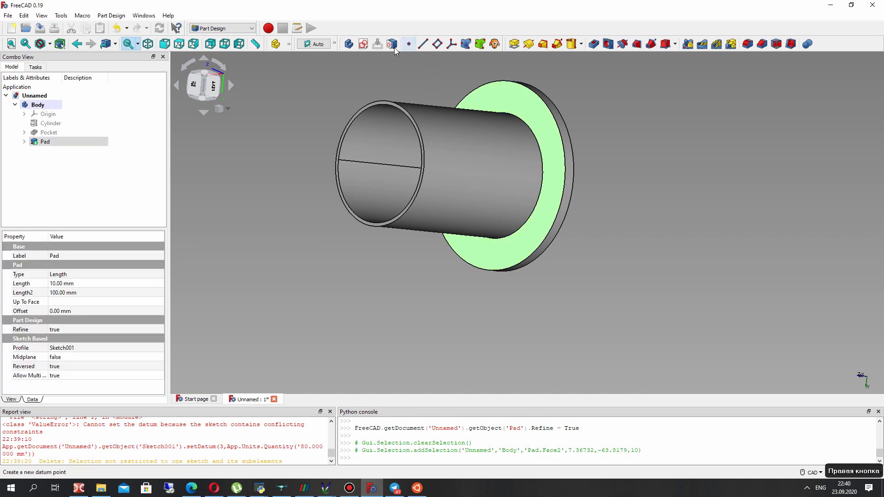
{"action": "left_click", "coordinate": [363, 44]}
{"action": "scroll", "coordinate": [515, 226], "scroll_direction": "up", "scroll_amount": 3}
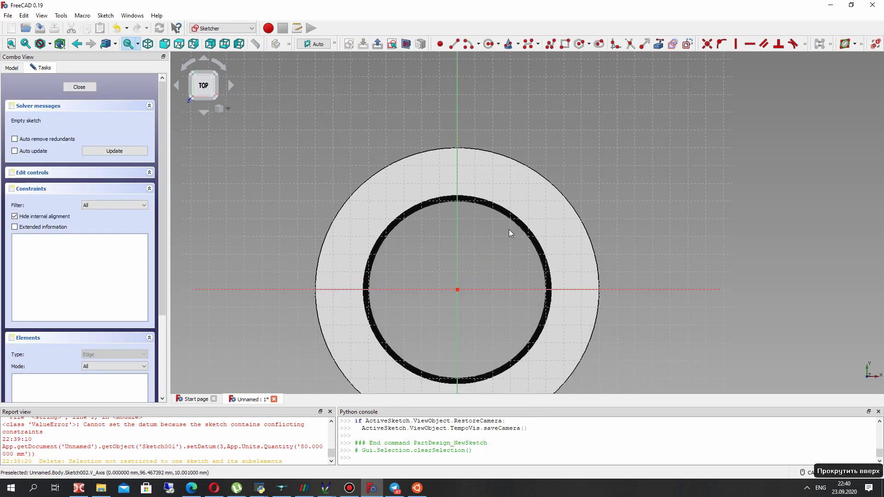
{"action": "scroll", "coordinate": [511, 228], "scroll_direction": "up", "scroll_amount": 1}
- Draw a bolt-hole circle about 4.7 mm in radius on the vertical axis, between pipe and flange rim, and undo its automatic tangency to the axis
{"action": "left_click", "coordinate": [488, 44]}
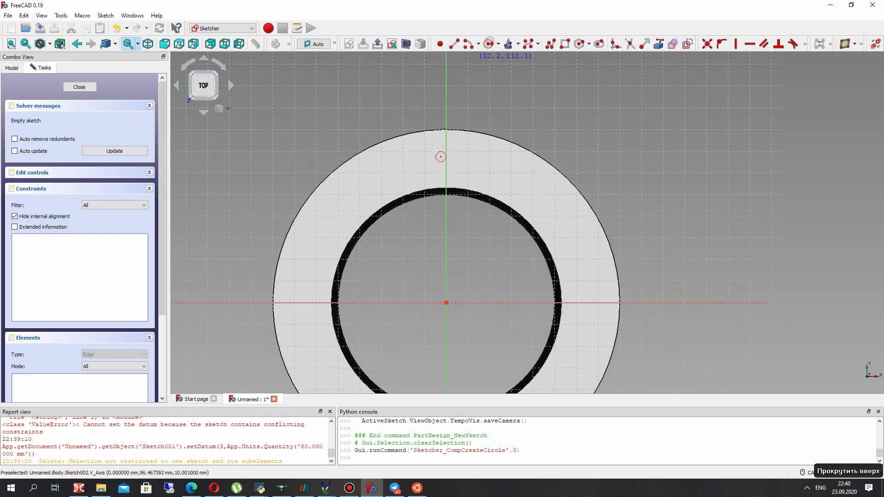
{"action": "left_click", "coordinate": [447, 158]}
{"action": "left_click", "coordinate": [446, 147]}
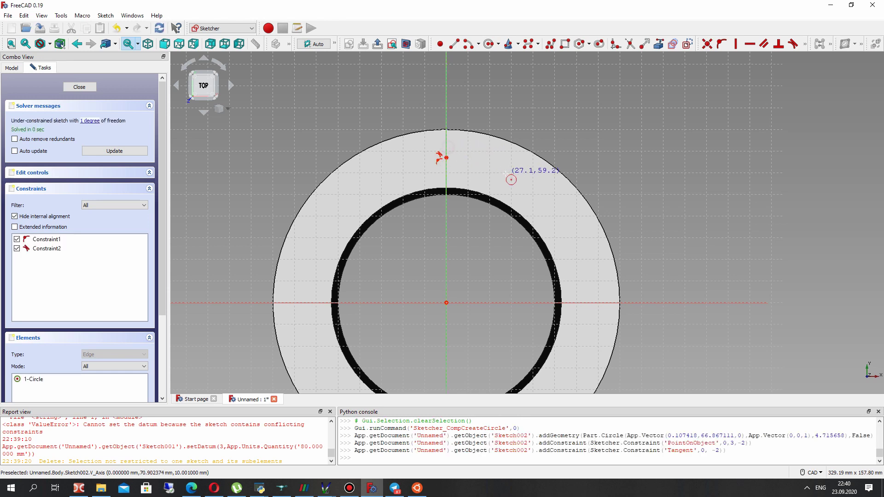
{"action": "key", "text": "ctrl+z"}
{"action": "key", "text": "Escape"}
- Constrain the bolt-hole circle's radius to 4 mm
{"action": "left_click", "coordinate": [454, 153]}
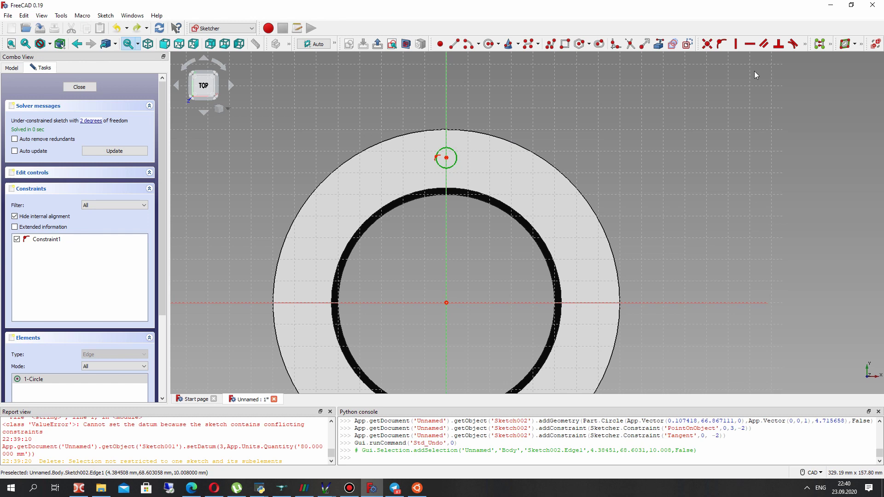
{"action": "left_click", "coordinate": [805, 46]}
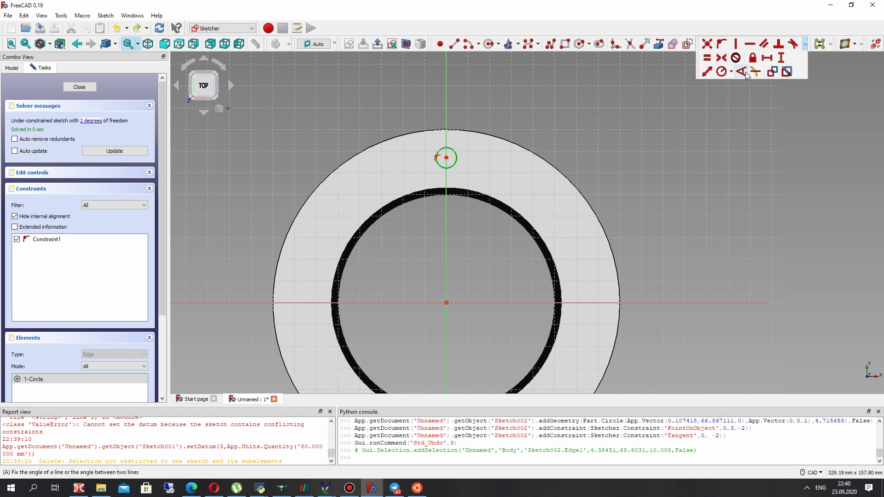
{"action": "left_click", "coordinate": [716, 74]}
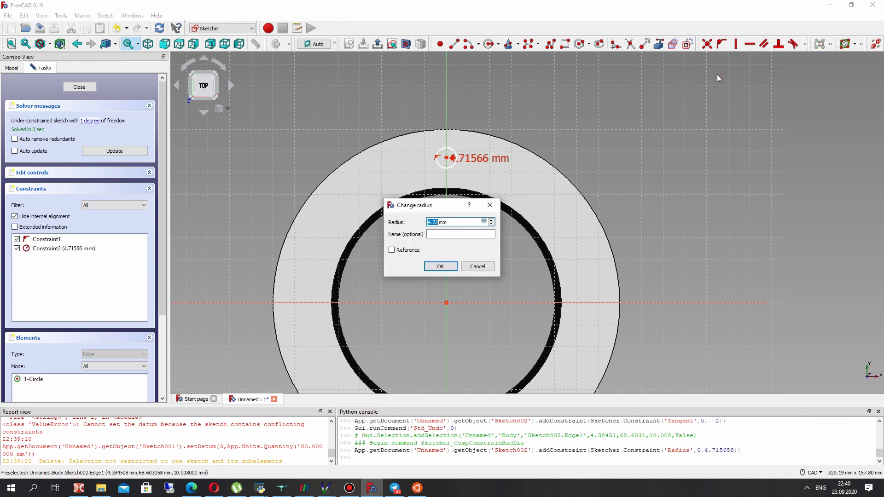
{"action": "type", "text": "4"}
{"action": "key", "text": "Return"}
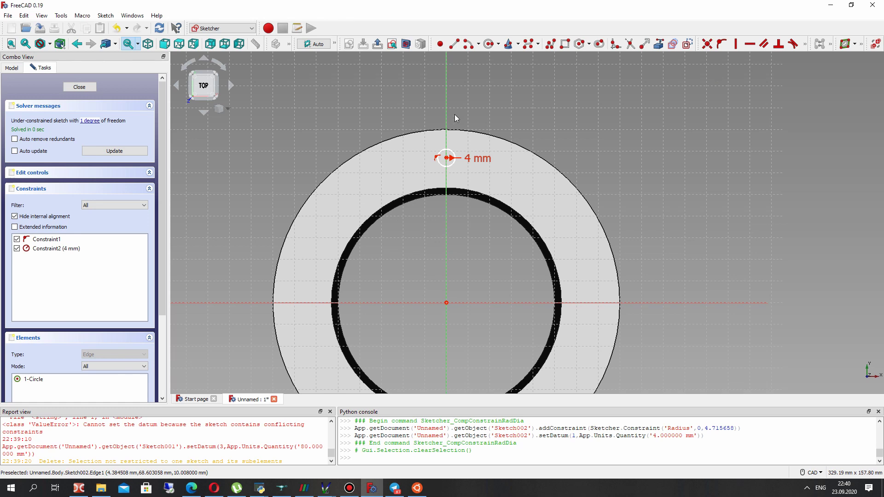
- Try a 3 mm radius on the bolt-hole circle and restore it to 4 mm
{"action": "double_click", "coordinate": [468, 159]}
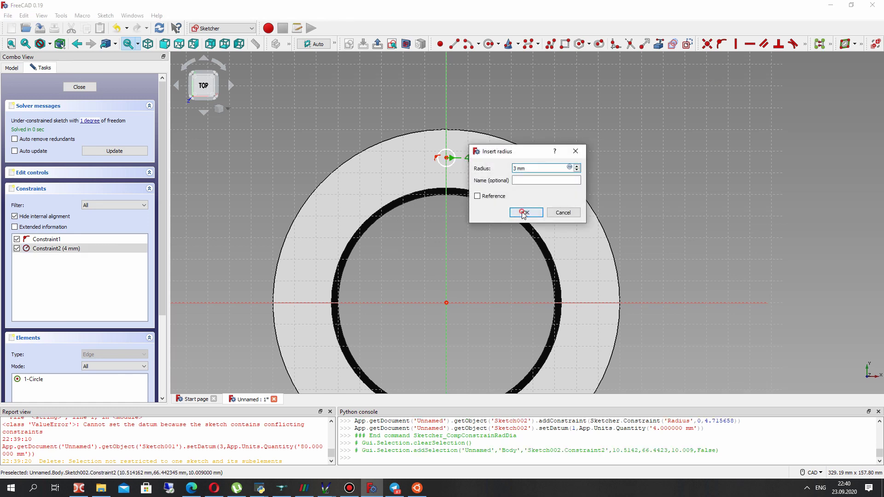
{"action": "left_click", "coordinate": [525, 212]}
{"action": "double_click", "coordinate": [472, 158]}
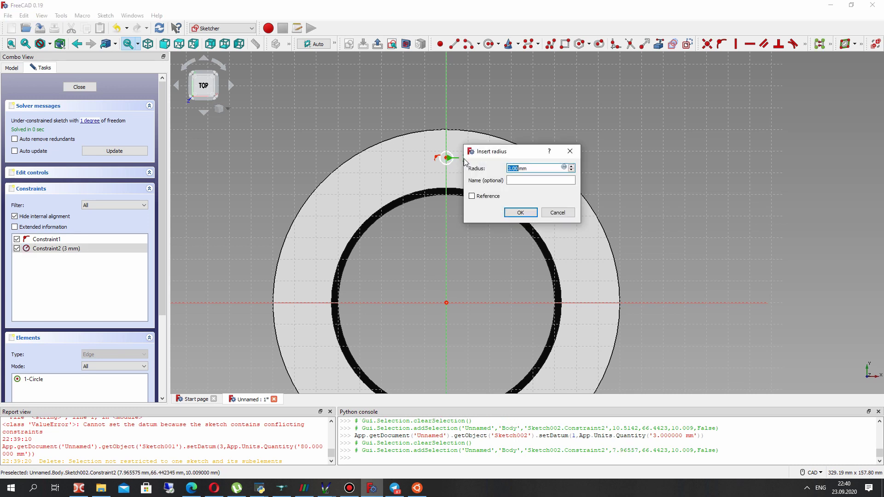
{"action": "type", "text": "4"}
{"action": "key", "text": "Return"}
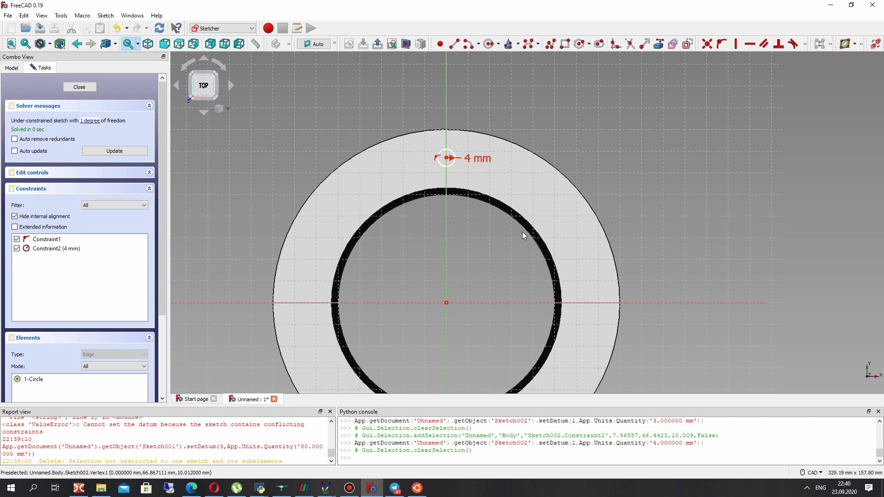
- Constrain the vertical distance between the bolt-hole circle's centre and the sketch origin to 70 mm
{"action": "middle_click_drag", "start_coordinate": [522, 226], "coordinate": [468, 251]}
{"action": "scroll", "coordinate": [382, 244], "scroll_direction": "down", "scroll_amount": 3}
{"action": "middle_click_drag", "start_coordinate": [405, 213], "coordinate": [414, 161]}
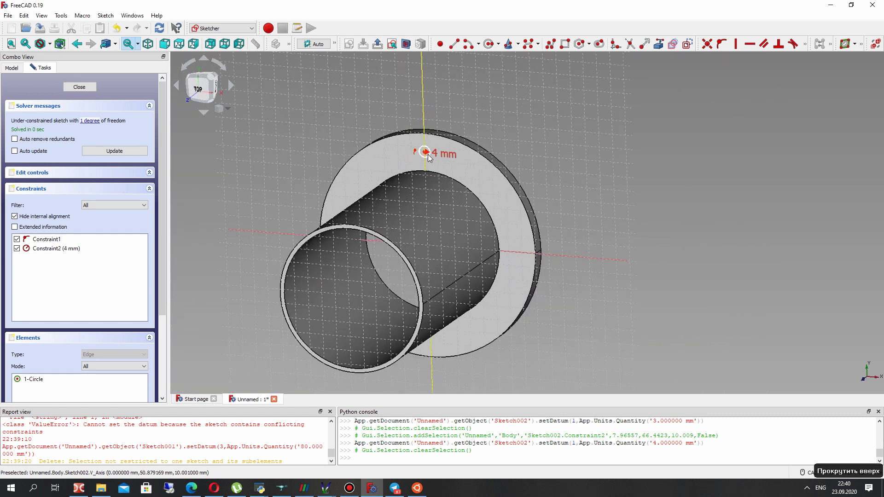
{"action": "scroll", "coordinate": [424, 147], "scroll_direction": "up", "scroll_amount": 5}
{"action": "left_click", "coordinate": [433, 131]}
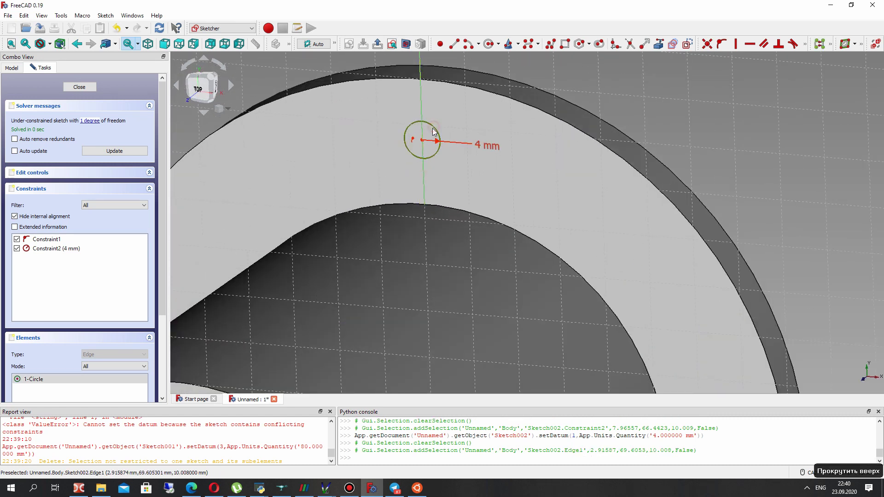
{"action": "left_click", "coordinate": [610, 88]}
{"action": "scroll", "coordinate": [463, 109], "scroll_direction": "down", "scroll_amount": 1}
{"action": "left_click", "coordinate": [429, 136]}
{"action": "scroll", "coordinate": [428, 178], "scroll_direction": "down", "scroll_amount": 4}
{"action": "middle_click_drag", "start_coordinate": [408, 215], "coordinate": [489, 178]}
{"action": "left_click", "coordinate": [503, 184]}
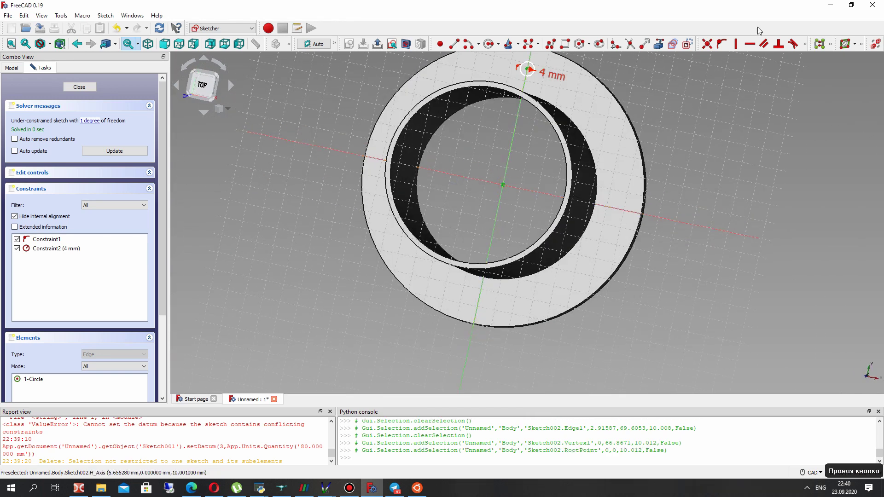
{"action": "left_click", "coordinate": [804, 44]}
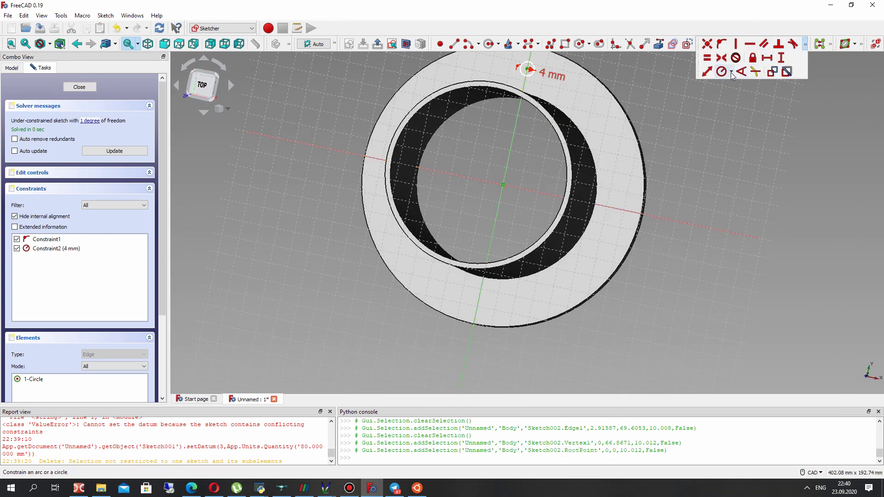
{"action": "left_click", "coordinate": [782, 58]}
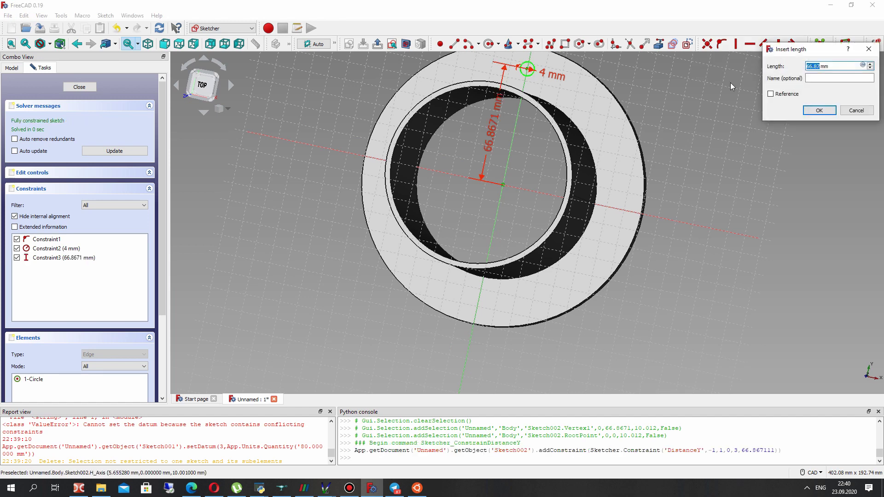
{"action": "type", "text": "7"}
{"action": "type", "text": "0"}
{"action": "key", "text": "Return"}
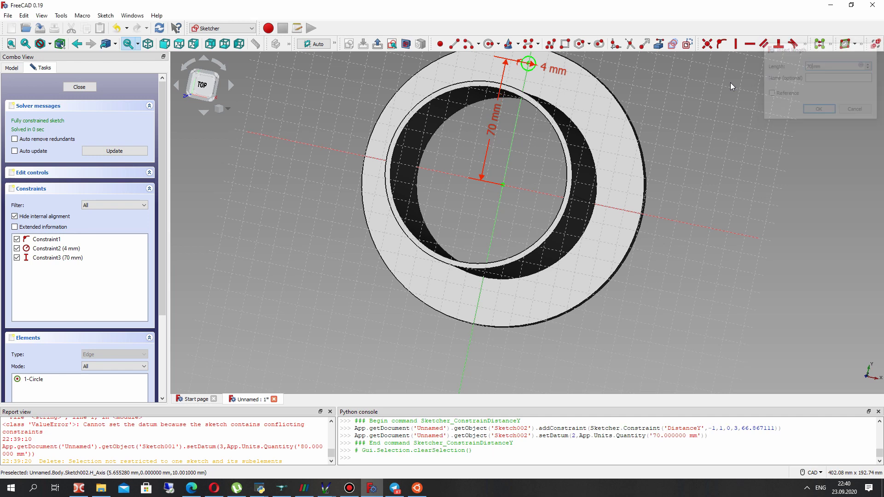
- Change the bolt-hole circle's vertical distance from the origin to 65 mm and finally to 67 mm
{"action": "scroll", "coordinate": [512, 123], "scroll_direction": "down", "scroll_amount": 2}
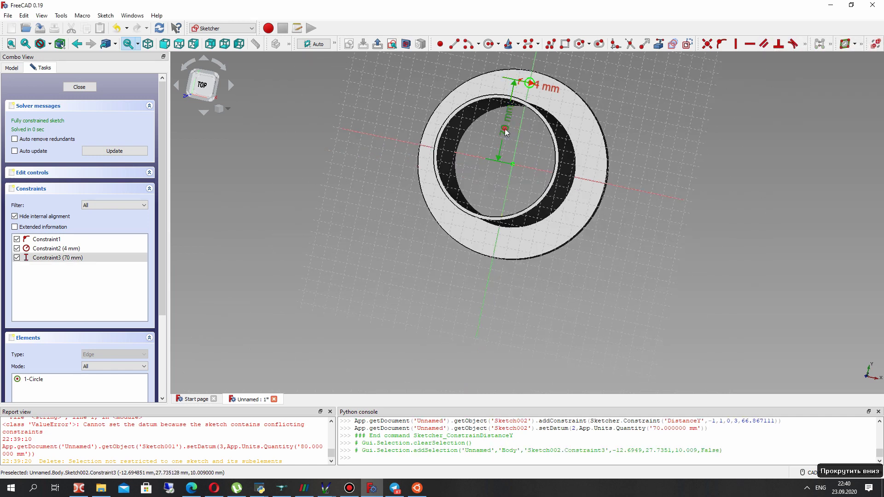
{"action": "double_click", "coordinate": [505, 133]}
{"action": "key", "text": "Return"}
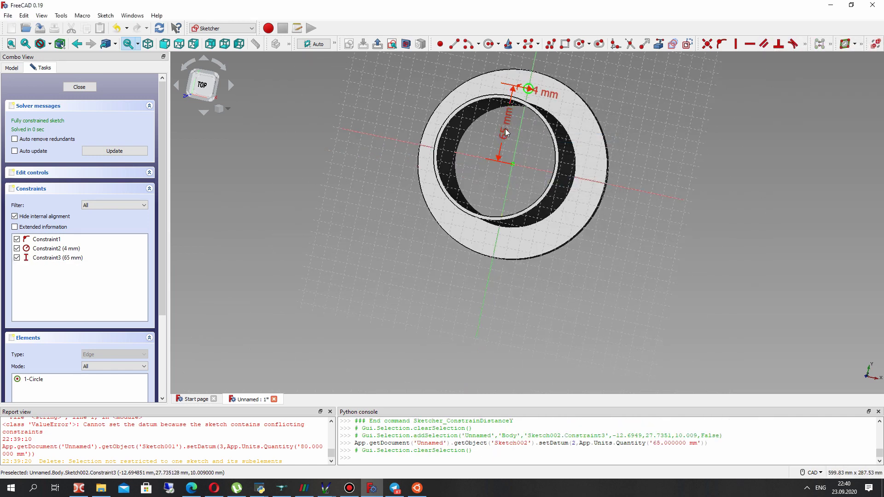
{"action": "double_click", "coordinate": [505, 131]}
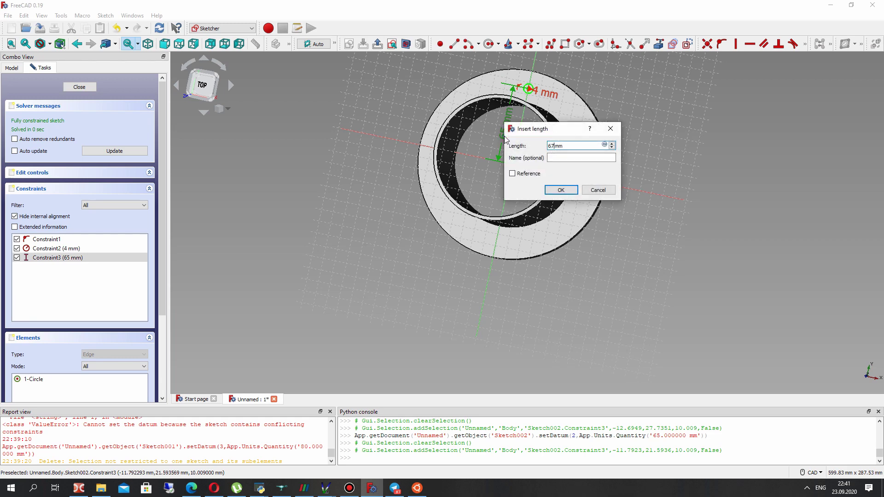
{"action": "key", "text": "Return"}
{"action": "scroll", "coordinate": [490, 102], "scroll_direction": "up", "scroll_amount": 5}
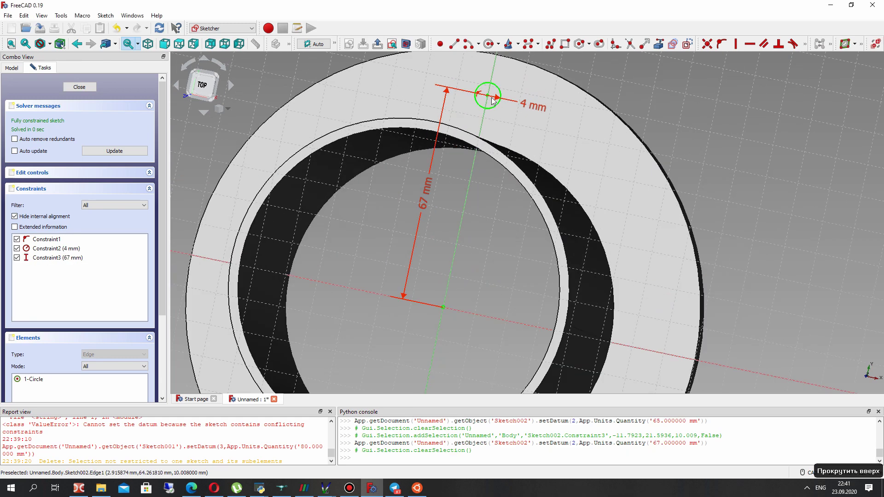
{"action": "scroll", "coordinate": [464, 150], "scroll_direction": "down", "scroll_amount": 4}
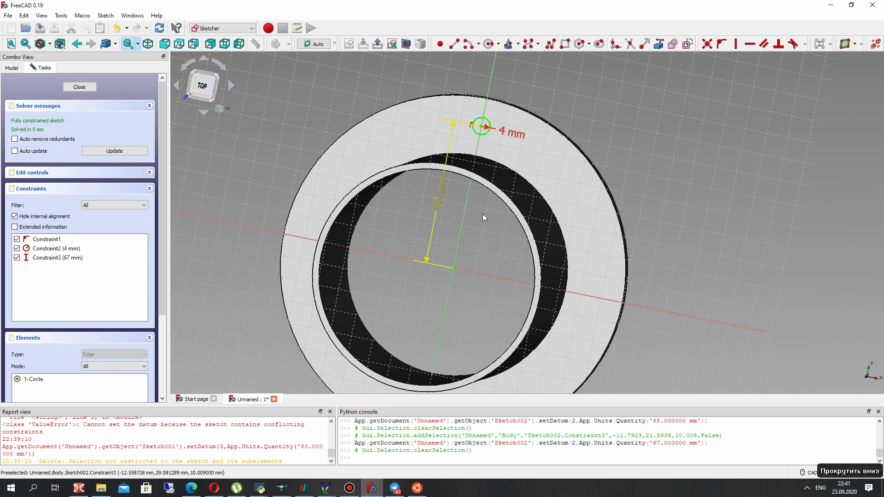
- Close the bolt-hole sketch and cut it through the flange as a 10 mm deep pocket
{"action": "left_click", "coordinate": [84, 86]}
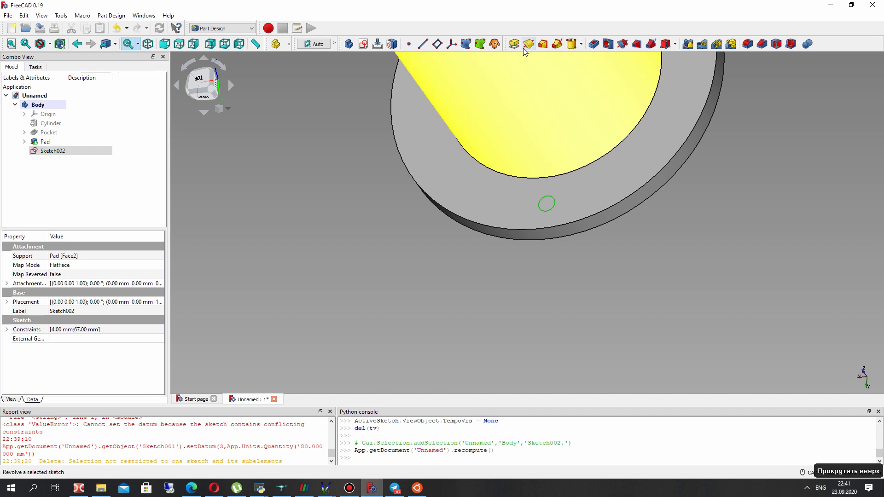
{"action": "left_click", "coordinate": [593, 44]}
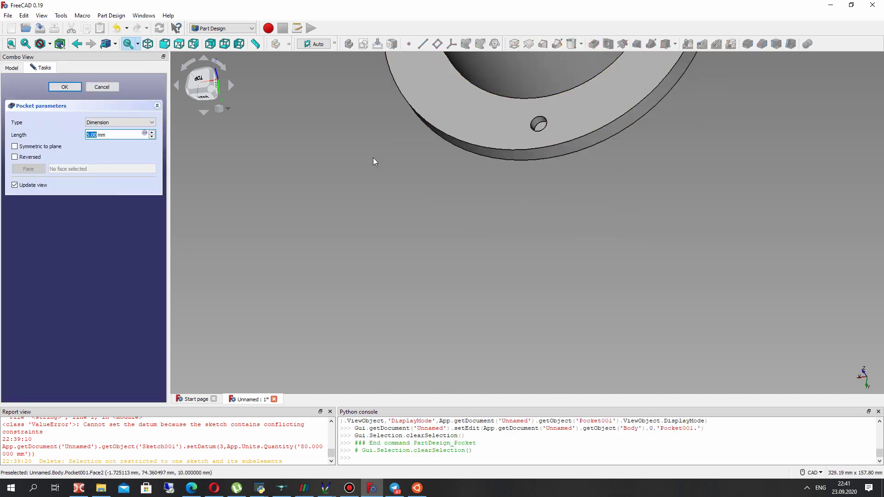
{"action": "left_click", "coordinate": [65, 87]}
{"action": "left_click", "coordinate": [45, 152]}
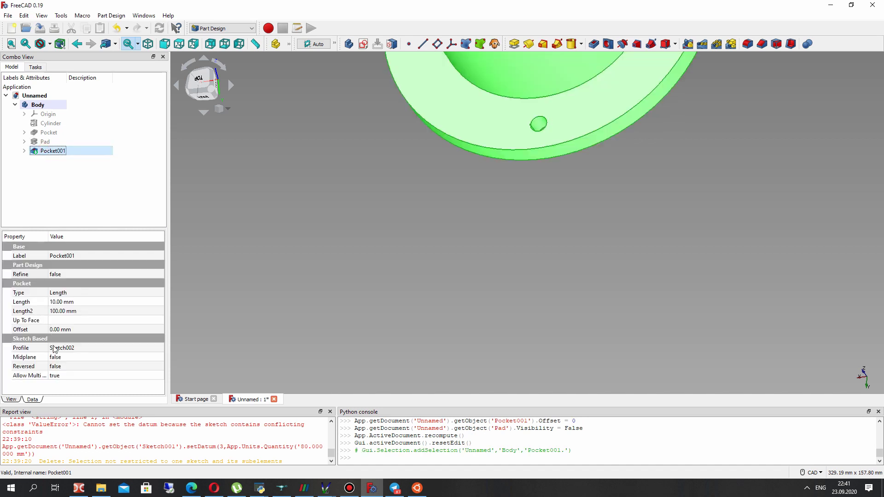
{"action": "right_click_drag", "start_coordinate": [443, 212], "coordinate": [433, 152]}
{"action": "middle_click_drag", "start_coordinate": [416, 313], "coordinate": [504, 278]}
{"action": "right_click_drag", "start_coordinate": [504, 278], "coordinate": [465, 138]}
{"action": "left_click", "coordinate": [219, 161]}
- Create a polar pattern of the bolt-hole pocket around the base Z axis with 8 occurrences over 360°
{"action": "left_click", "coordinate": [49, 152]}
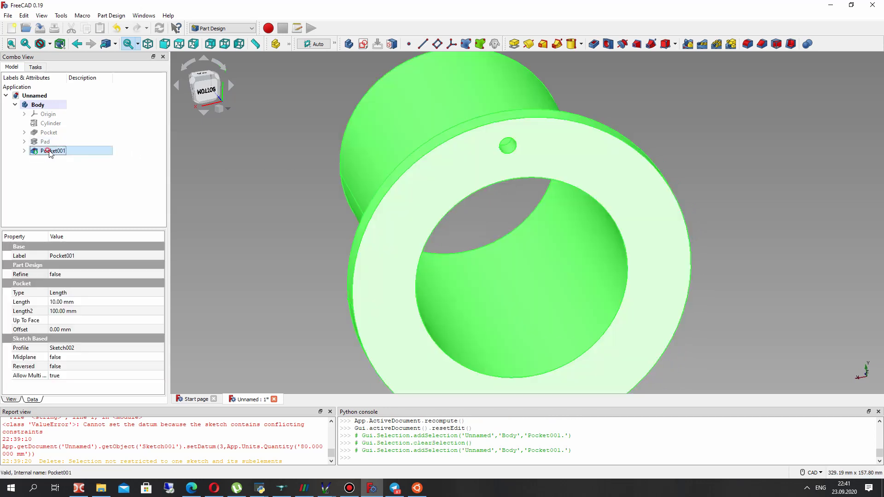
{"action": "left_click", "coordinate": [716, 43]}
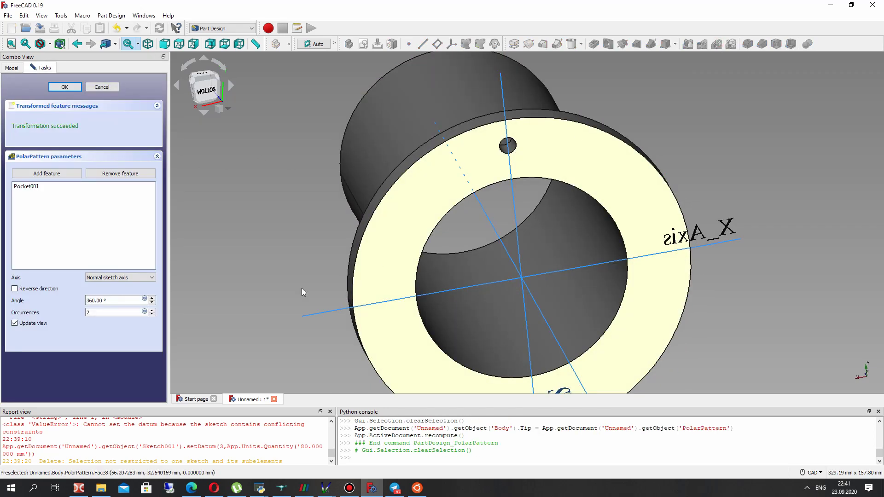
{"action": "left_click", "coordinate": [115, 278]}
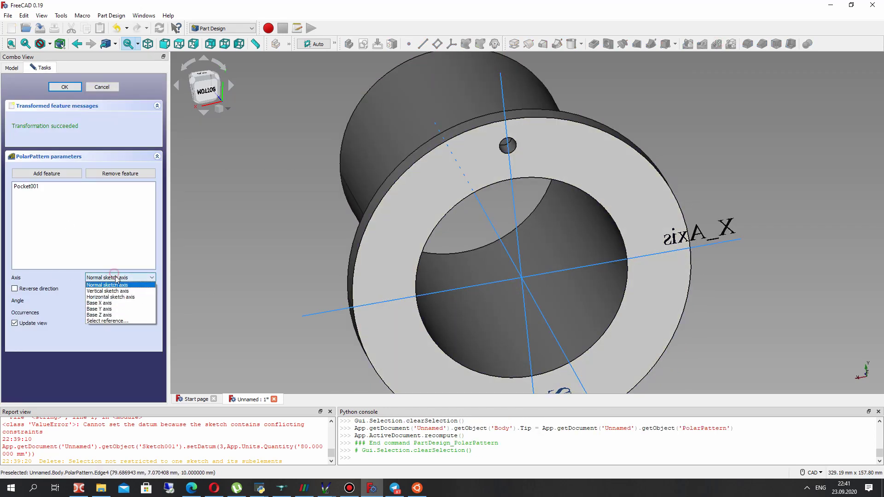
{"action": "left_click", "coordinate": [98, 315]}
{"action": "scroll", "coordinate": [504, 249], "scroll_direction": "down", "scroll_amount": 4}
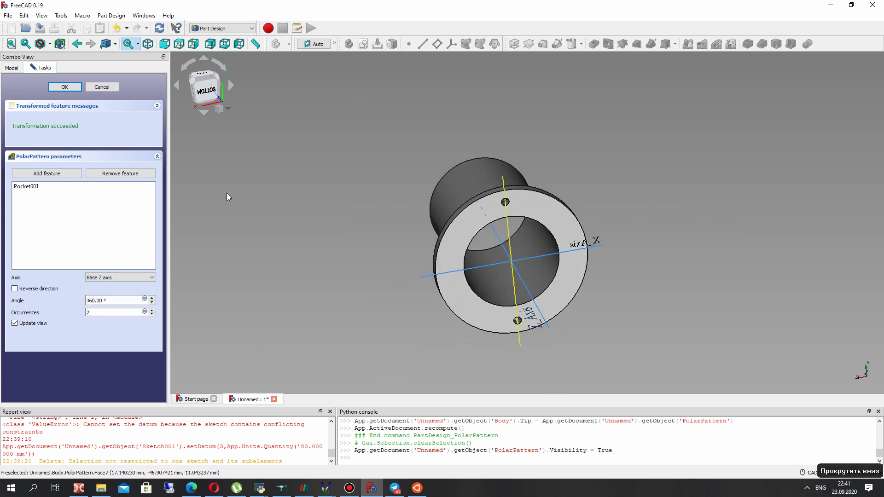
{"action": "left_click", "coordinate": [29, 187]}
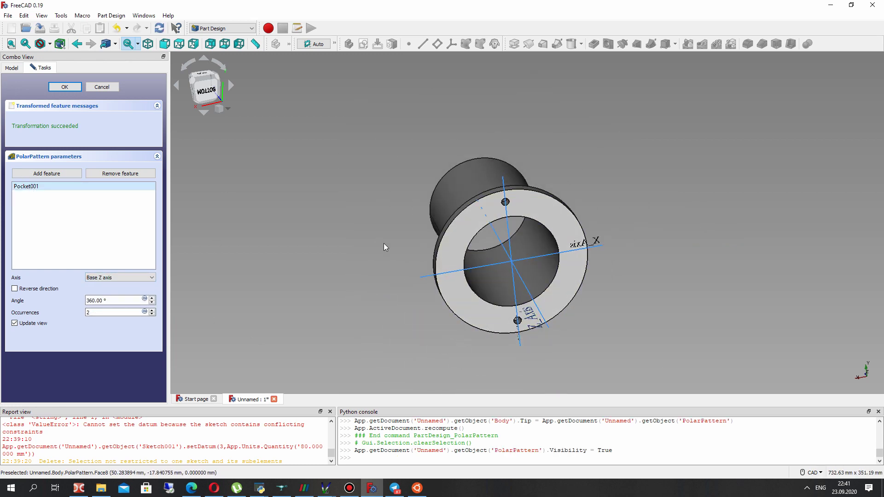
{"action": "scroll", "coordinate": [382, 247], "scroll_direction": "up", "scroll_amount": 2}
{"action": "double_click", "coordinate": [92, 313]}
{"action": "type", "text": "8"}
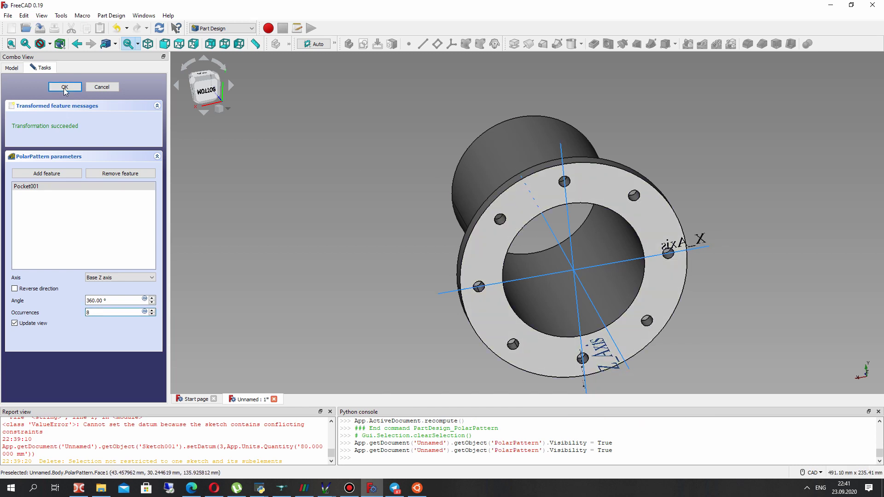
{"action": "left_click", "coordinate": [65, 89]}
- Set the polar pattern's Refine property to true
{"action": "right_click_drag", "start_coordinate": [293, 217], "coordinate": [548, 248]}
{"action": "left_click", "coordinate": [50, 160]}
{"action": "left_click", "coordinate": [61, 256]}
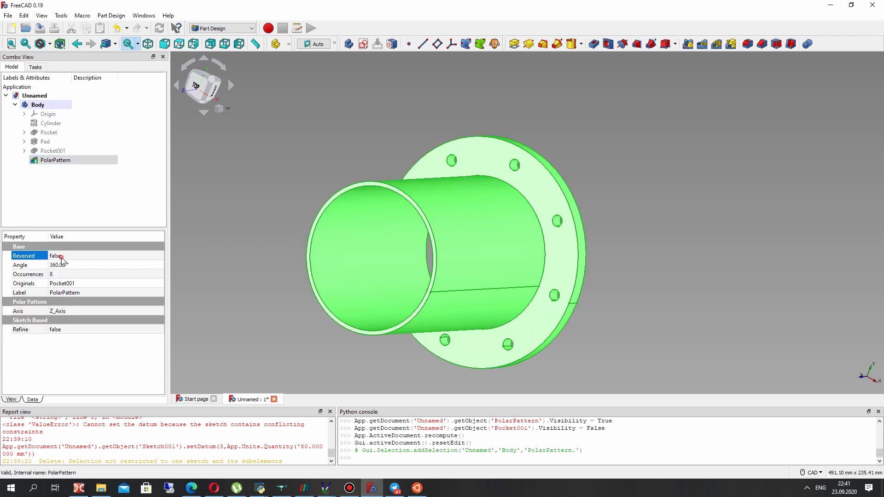
{"action": "left_click", "coordinate": [55, 330]}
{"action": "left_click", "coordinate": [55, 330]}
{"action": "left_click", "coordinate": [59, 341]}
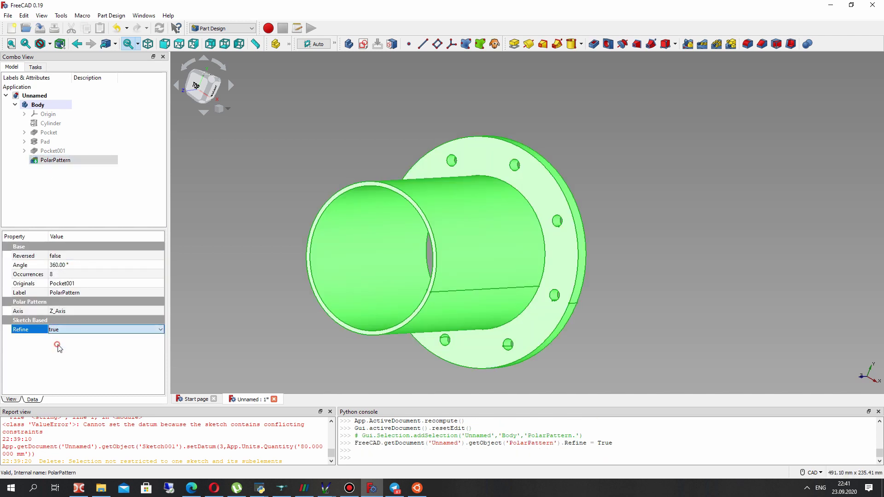
{"action": "left_click", "coordinate": [226, 339]}
- Deactivate the flanged pipe's body and collapse it in the model tree
{"action": "scroll", "coordinate": [460, 256], "scroll_direction": "down", "scroll_amount": 2}
{"action": "middle_click_drag", "start_coordinate": [573, 227], "coordinate": [593, 247]}
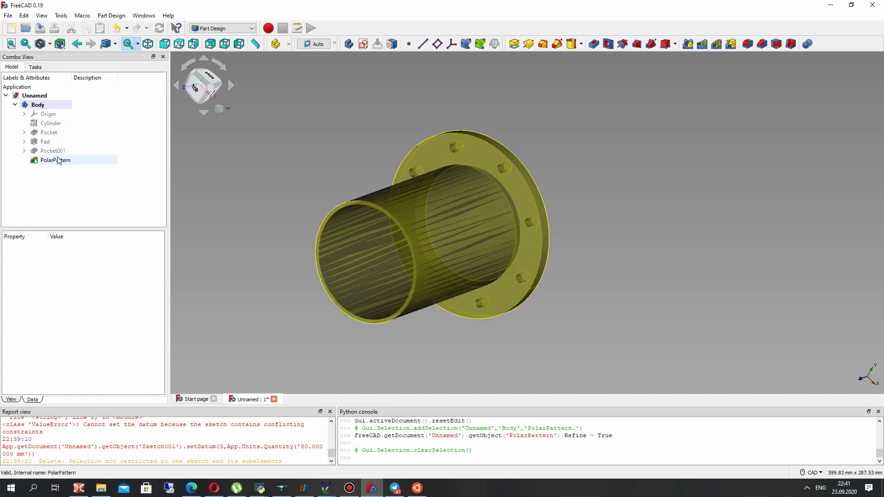
{"action": "double_click", "coordinate": [9, 105]}
{"action": "left_click", "coordinate": [259, 132]}
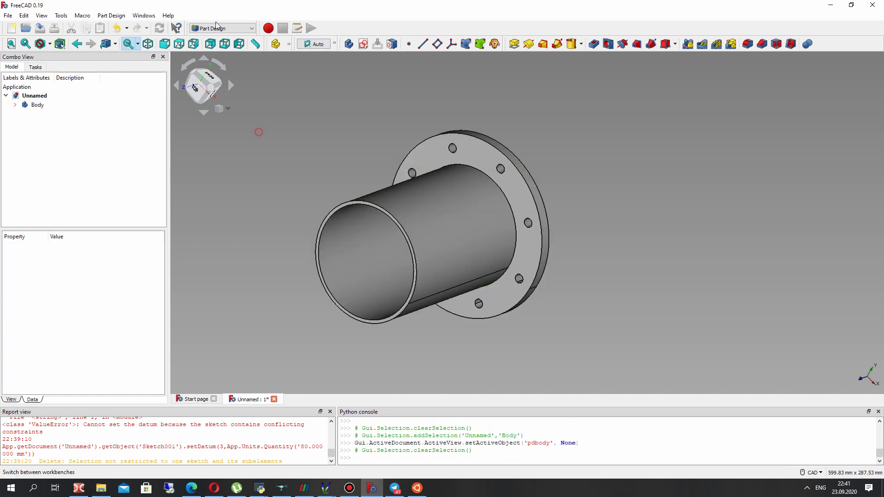
- Switch to the Assembly 4 workbench and create a new assembly model in the document
{"action": "left_click", "coordinate": [213, 30]}
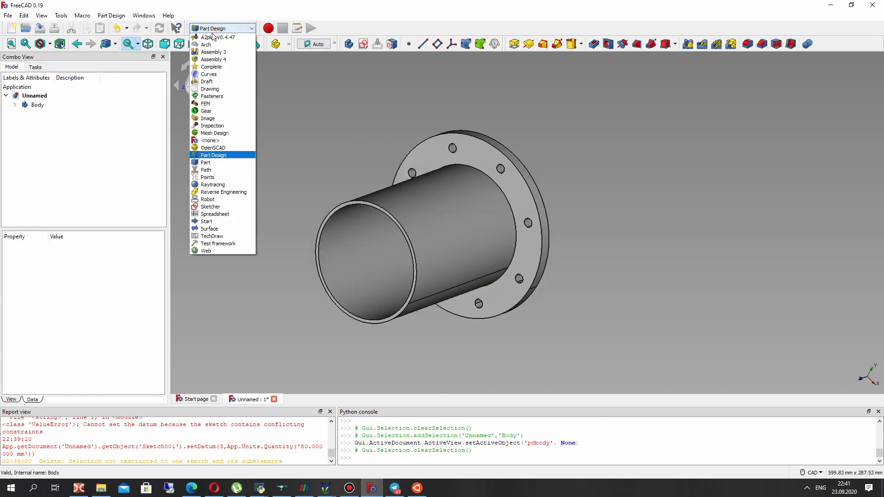
{"action": "left_click", "coordinate": [211, 59]}
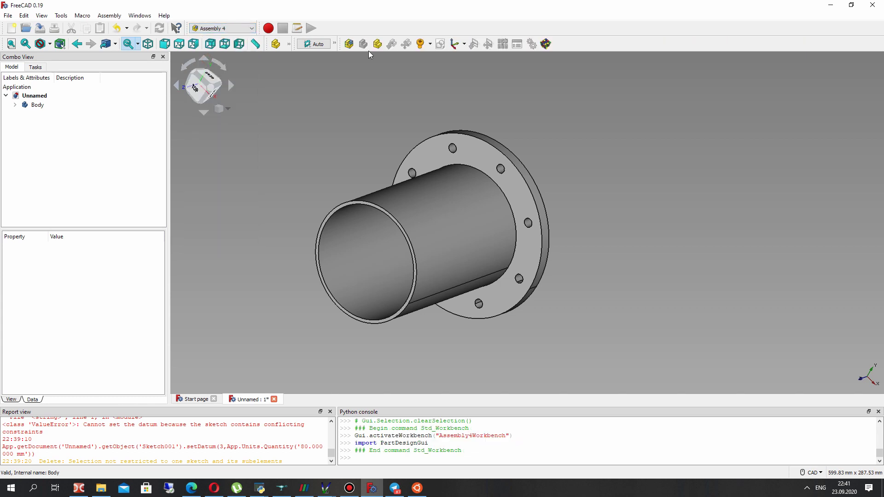
{"action": "left_click", "coordinate": [349, 45]}
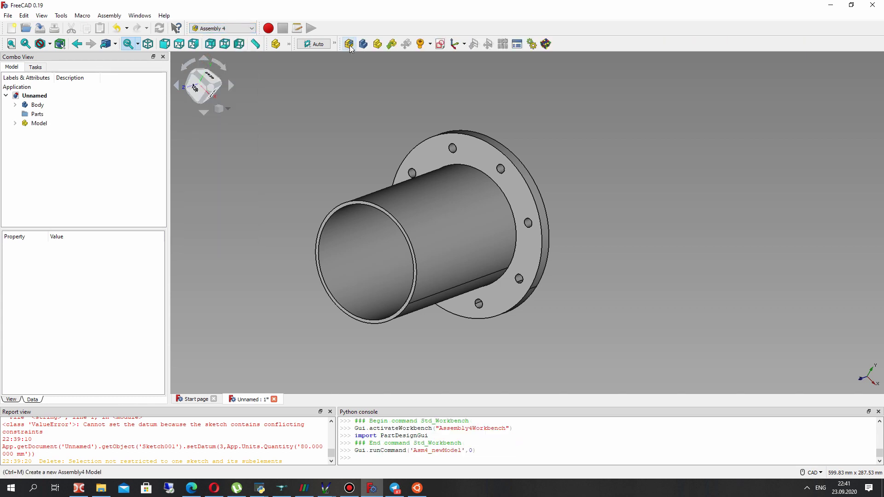
- Create a new part named Flange inside the Parts group
{"action": "left_click", "coordinate": [34, 115]}
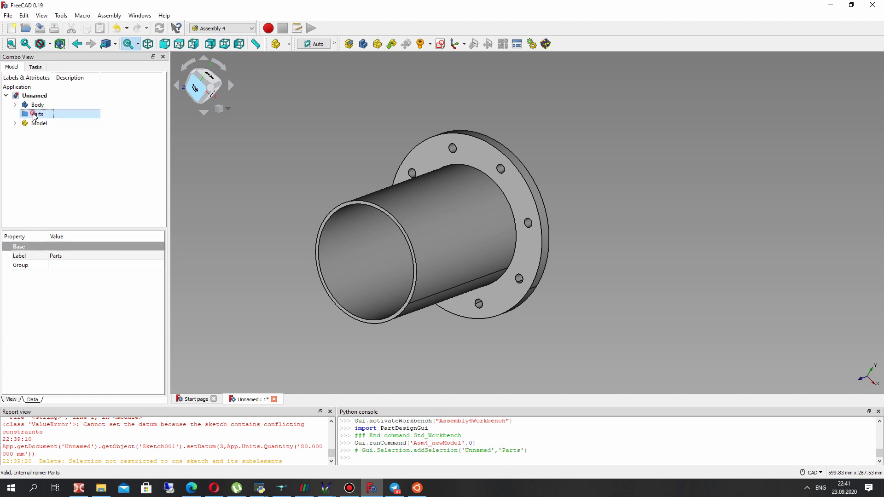
{"action": "left_click", "coordinate": [378, 45]}
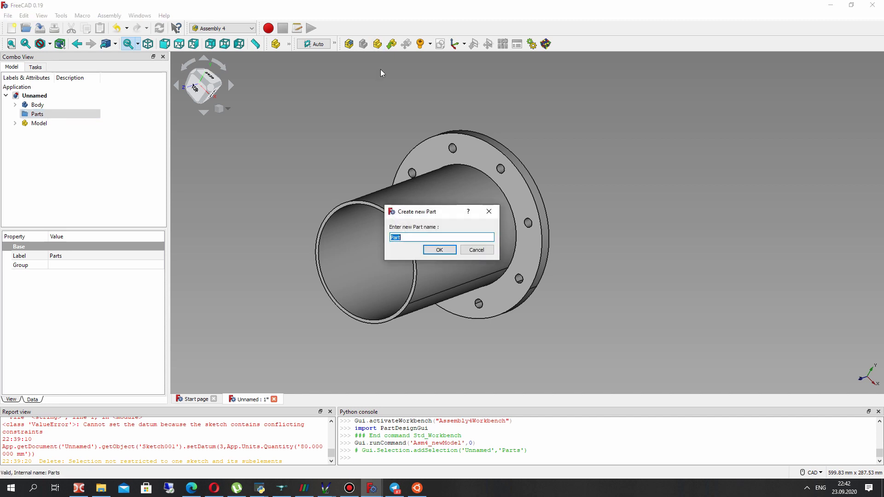
{"action": "type", "text": "Flange"}
{"action": "left_click", "coordinate": [439, 250]}
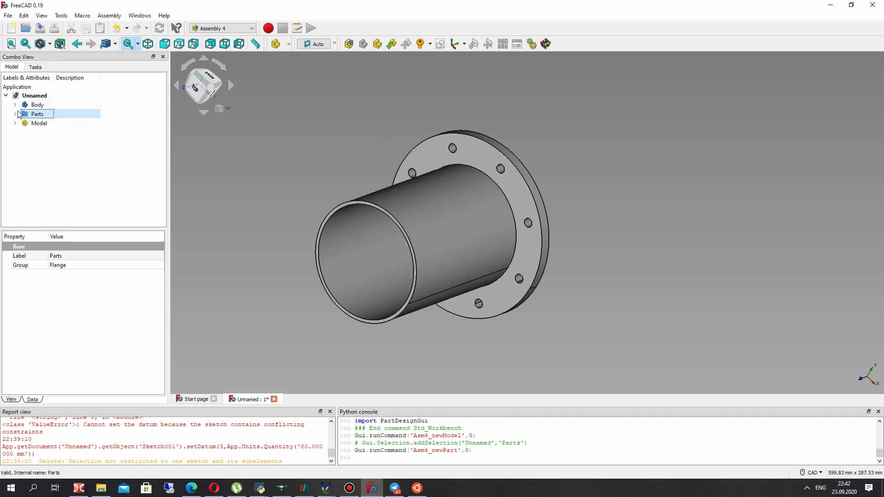
- Move the pipe's body into the Flange part and expand the part to check its contents
{"action": "left_click_drag", "start_coordinate": [36, 105], "coordinate": [37, 124]}
{"action": "left_click", "coordinate": [24, 114]}
{"action": "left_click", "coordinate": [56, 133]}
{"action": "middle_click_drag", "start_coordinate": [631, 224], "coordinate": [543, 184]}
{"action": "left_click", "coordinate": [429, 131]}
{"action": "middle_click_drag", "start_coordinate": [321, 230], "coordinate": [384, 234]}
- Insert a link to the Flange part into the assembly model, keeping Flange001 as the link name
{"action": "left_click", "coordinate": [14, 152]}
{"action": "middle_click_drag", "start_coordinate": [447, 240], "coordinate": [390, 200]}
{"action": "right_click_drag", "start_coordinate": [398, 159], "coordinate": [280, 158]}
{"action": "left_click", "coordinate": [57, 151]}
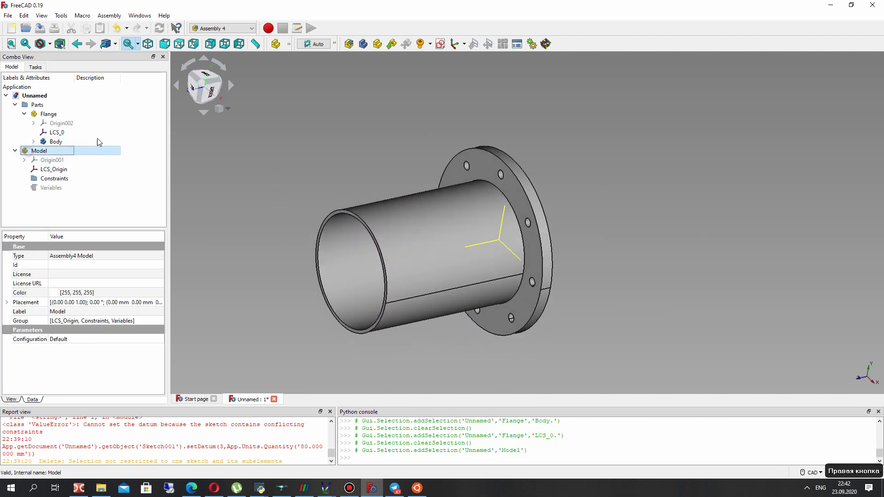
{"action": "left_click", "coordinate": [395, 45]}
{"action": "left_click", "coordinate": [385, 131]}
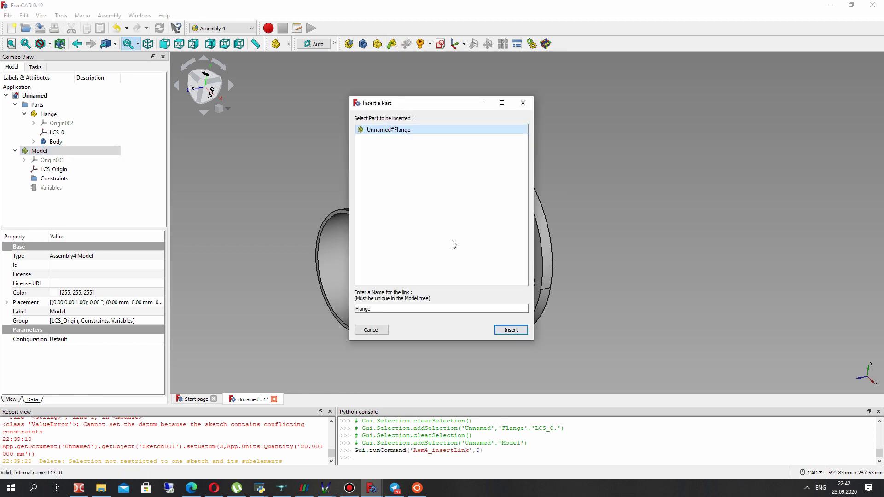
{"action": "left_click", "coordinate": [511, 331]}
- Attach the inserted flange to the parent assembly by matching its LCS_0 to LCS_Origin
{"action": "left_click", "coordinate": [460, 112]}
{"action": "left_click", "coordinate": [465, 121]}
{"action": "left_click", "coordinate": [339, 153]}
{"action": "left_click", "coordinate": [467, 155]}
{"action": "left_click", "coordinate": [467, 155]}
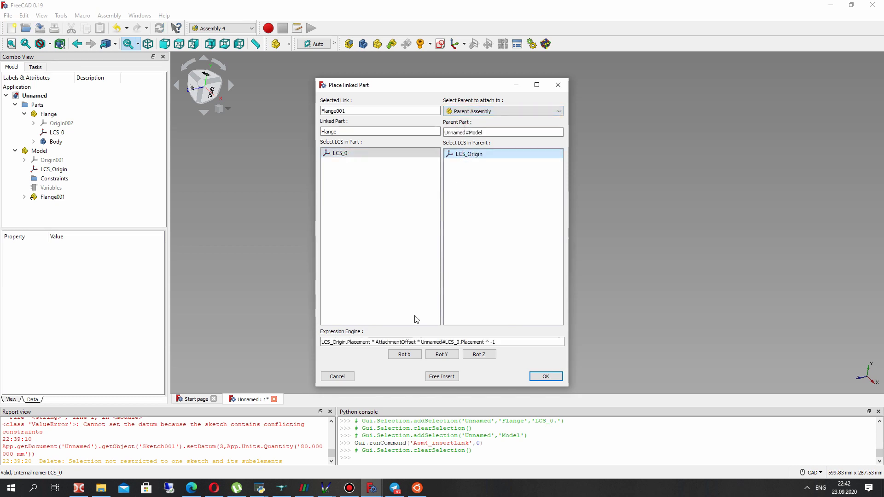
{"action": "left_click", "coordinate": [546, 376]}
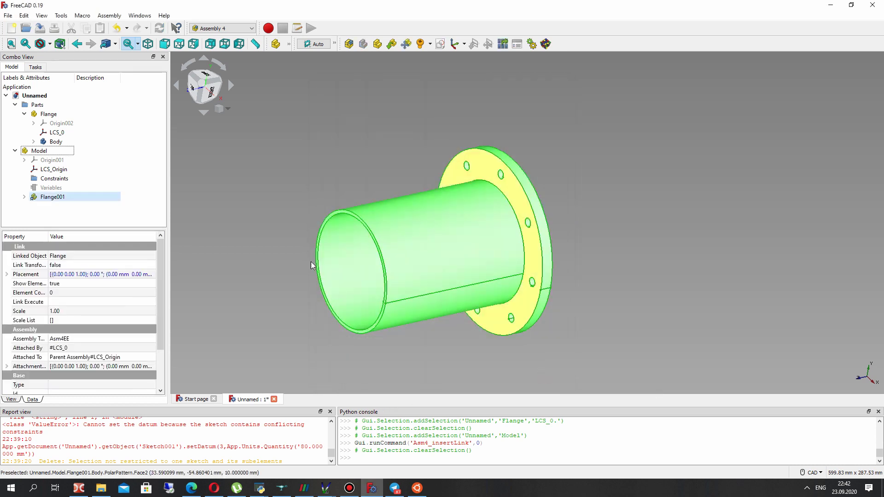
{"action": "left_click", "coordinate": [244, 168]}
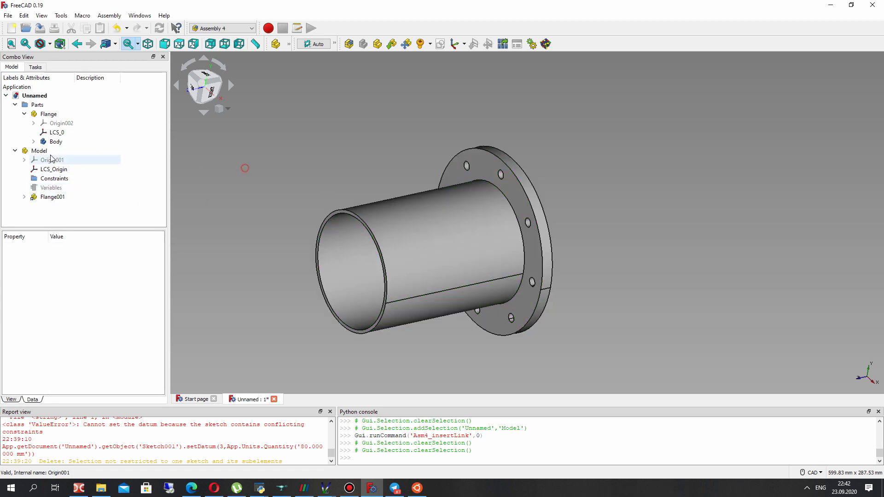
{"action": "left_click", "coordinate": [52, 197]}
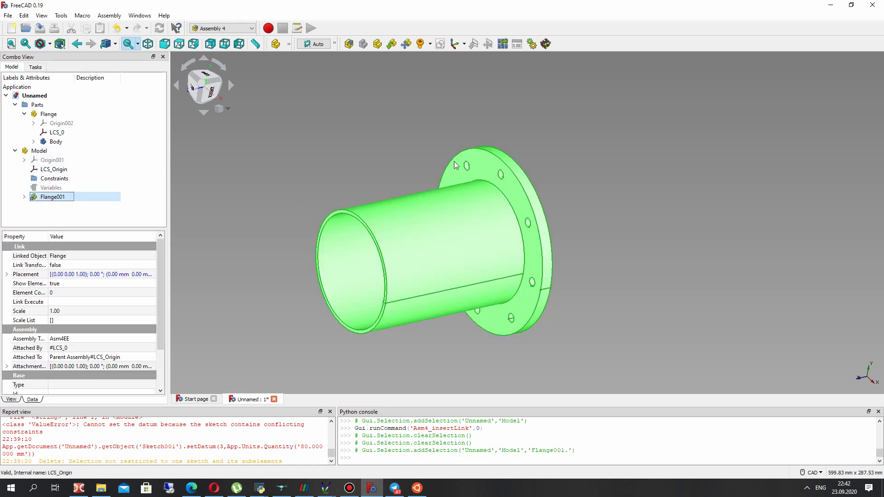
{"action": "left_click", "coordinate": [327, 132]}
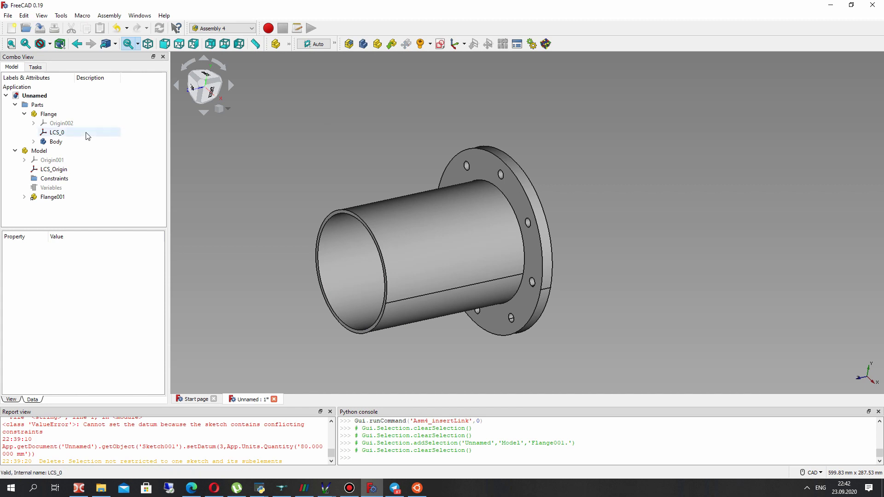
- Insert a second Flange link into the model and attach its LCS_0 to LCS_0 of Flange001
{"action": "left_click", "coordinate": [40, 151]}
{"action": "left_click", "coordinate": [392, 45]}
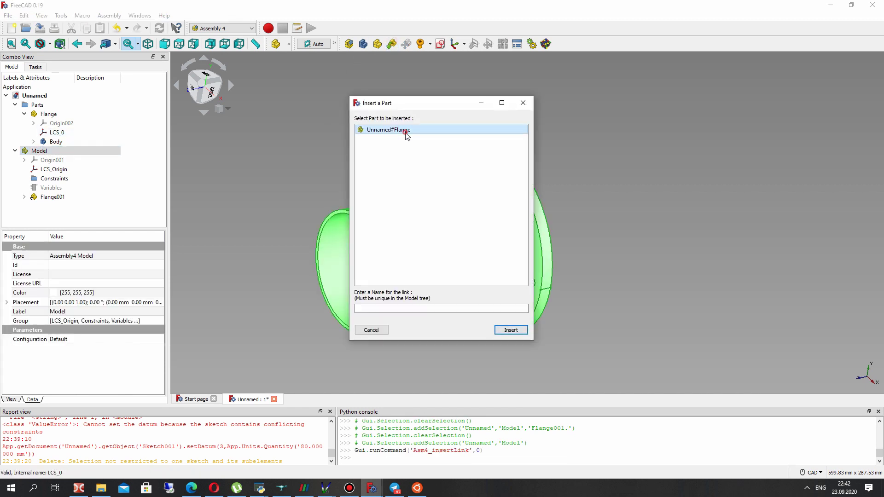
{"action": "left_click", "coordinate": [508, 329]}
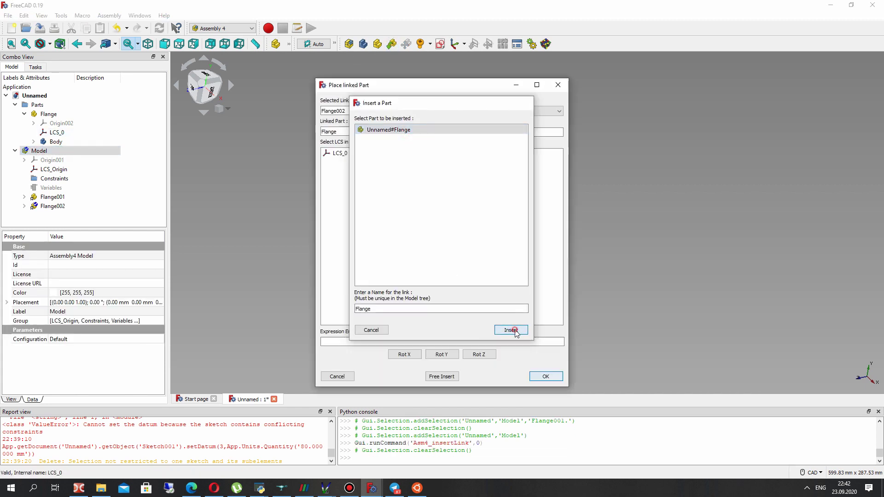
{"action": "left_click", "coordinate": [340, 153]}
{"action": "left_click", "coordinate": [475, 111]}
{"action": "left_click", "coordinate": [473, 128]}
{"action": "left_click", "coordinate": [463, 154]}
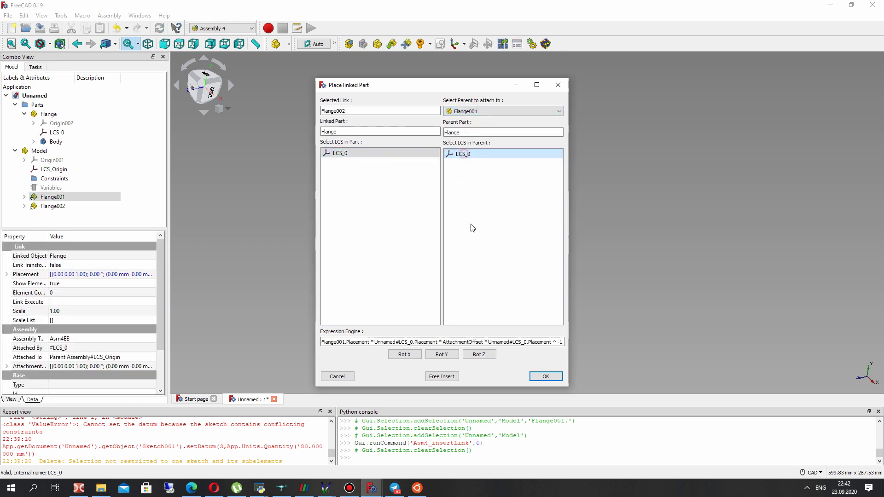
- Rotate the second flange twice about Y to put it face to face with the first, and accept the placement
{"action": "left_click_drag", "start_coordinate": [454, 94], "coordinate": [236, 69]}
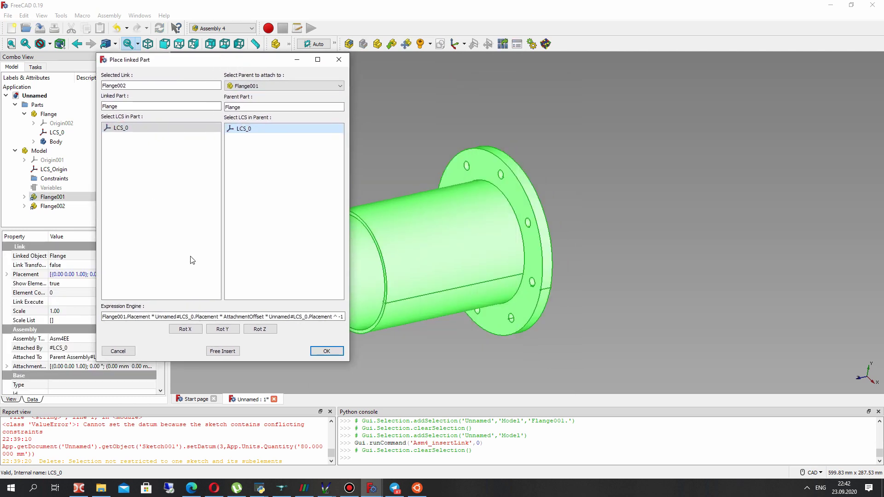
{"action": "left_click", "coordinate": [223, 330]}
{"action": "left_click", "coordinate": [222, 330]}
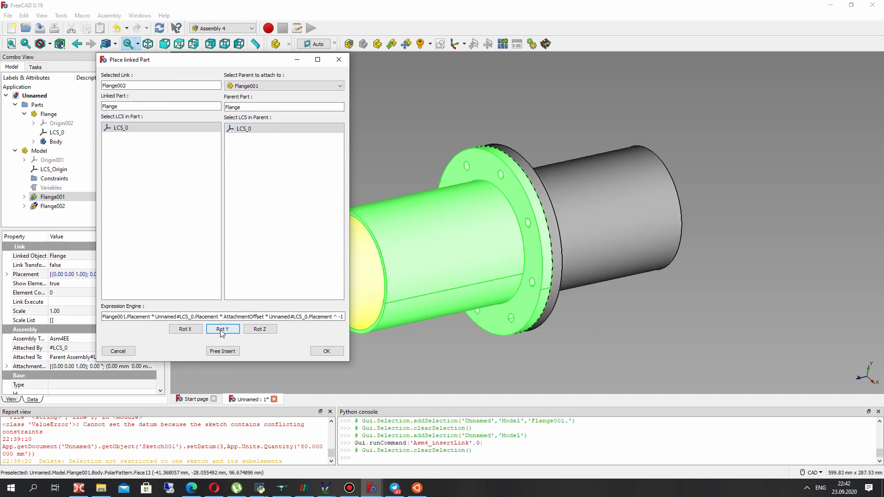
{"action": "left_click", "coordinate": [327, 351]}
{"action": "middle_click_drag", "start_coordinate": [538, 319], "coordinate": [654, 233]}
{"action": "left_click", "coordinate": [617, 195]}
{"action": "middle_click_drag", "start_coordinate": [591, 205], "coordinate": [576, 160]}
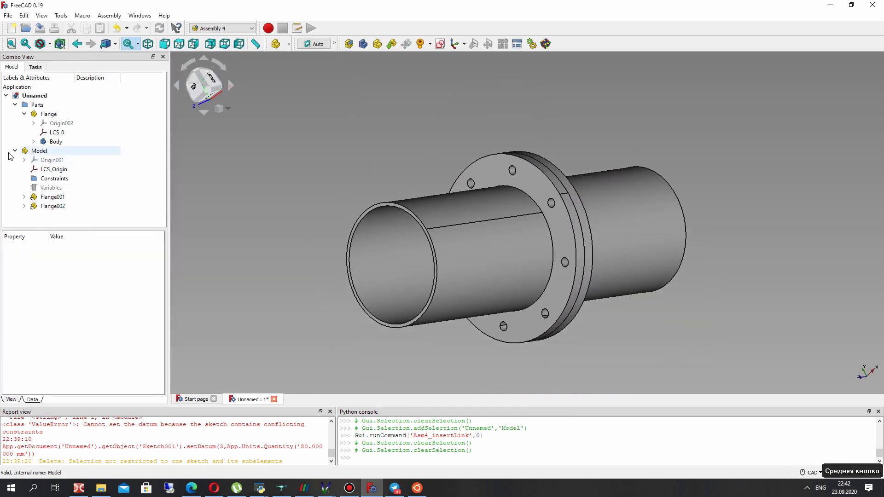
- Collapse the Model, Flange and Parts entries in the model tree
{"action": "left_click", "coordinate": [15, 150]}
{"action": "left_click", "coordinate": [55, 141]}
{"action": "left_click", "coordinate": [382, 154]}
{"action": "middle_click_drag", "start_coordinate": [408, 251], "coordinate": [515, 246]}
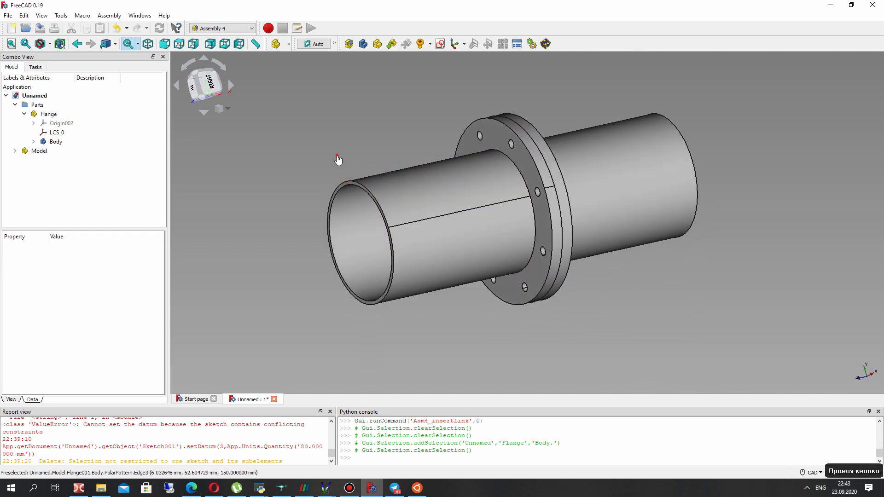
{"action": "left_click", "coordinate": [24, 114]}
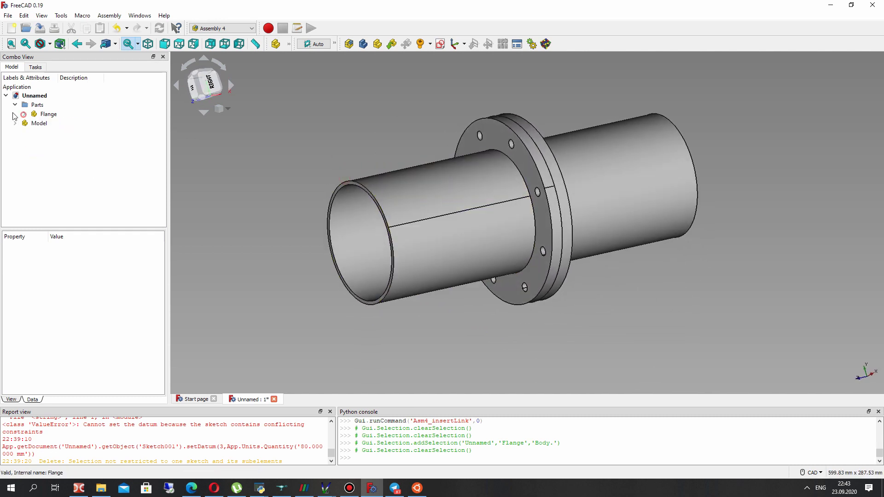
{"action": "left_click", "coordinate": [16, 105]}
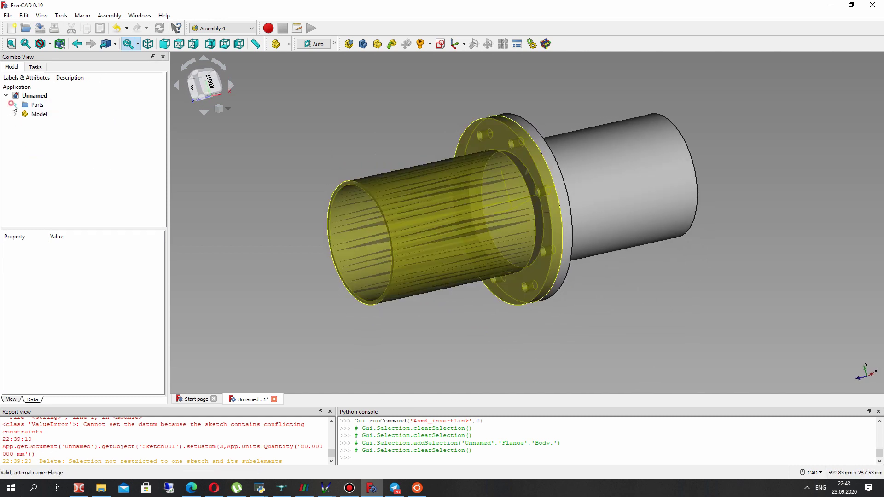
- Switch to the Fasteners workbench
{"action": "left_click", "coordinate": [217, 29]}
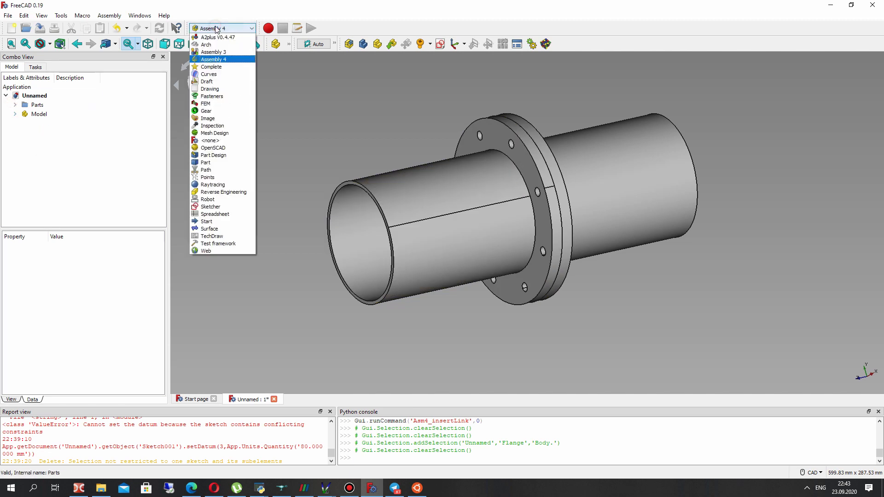
{"action": "left_click", "coordinate": [211, 96]}
{"action": "middle_click_drag", "start_coordinate": [591, 166], "coordinate": [488, 183]}
{"action": "scroll", "coordinate": [512, 161], "scroll_direction": "up", "scroll_amount": 3}
{"action": "left_click", "coordinate": [510, 161]}
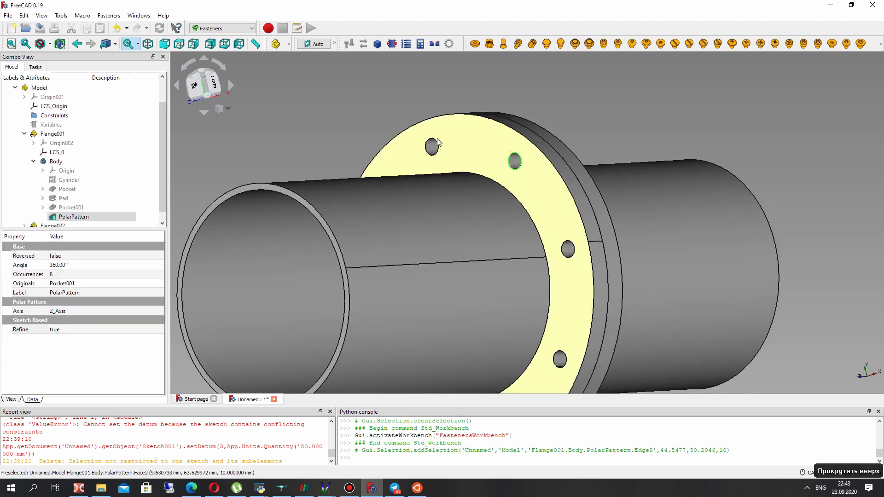
{"action": "left_click", "coordinate": [431, 143], "text": "ctrl"}
{"action": "left_click", "coordinate": [322, 116]}
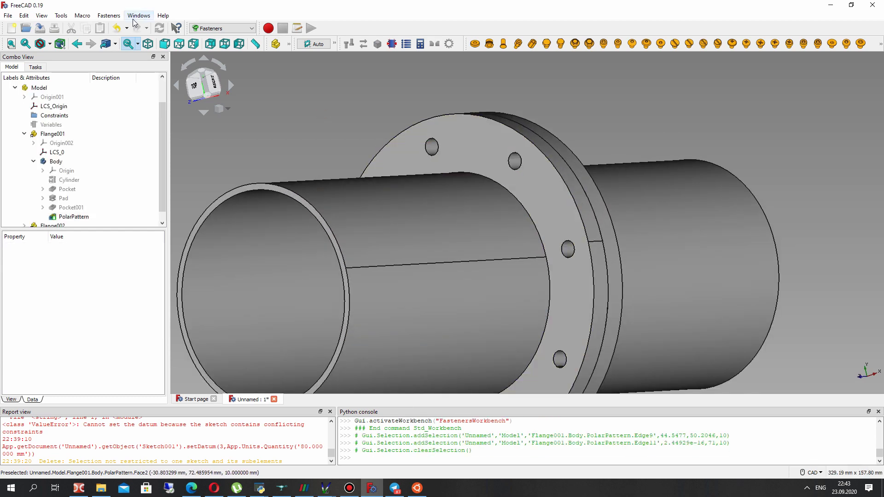
- Set screws to match by outer thread diameter (pass hole) and select all eight bolt hole edges on the first flange's face
{"action": "left_click", "coordinate": [111, 16]}
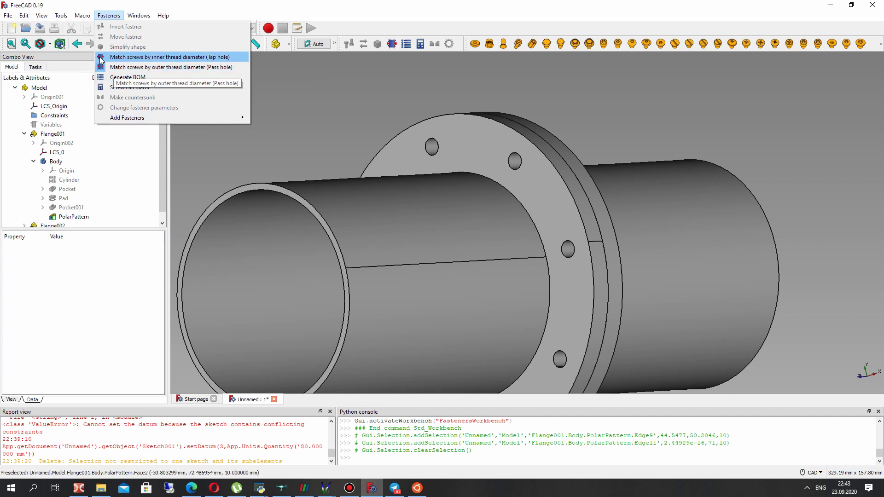
{"action": "left_click", "coordinate": [161, 67]}
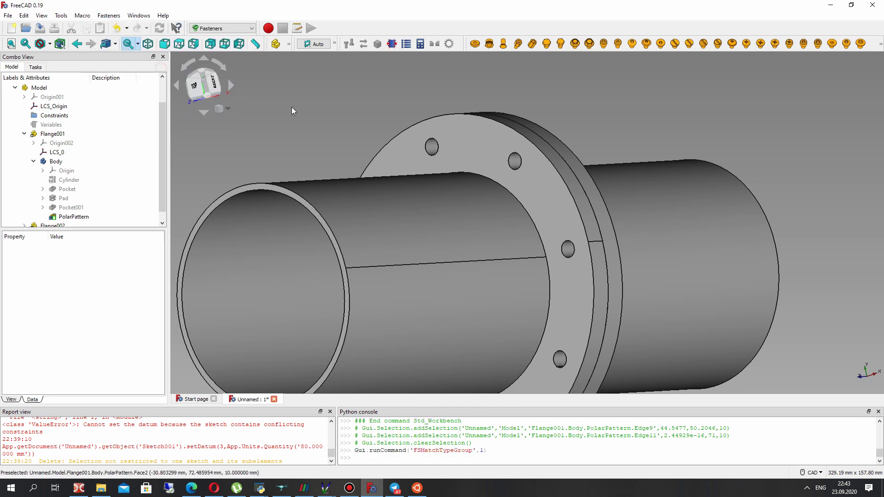
{"action": "left_click", "coordinate": [434, 146]}
{"action": "left_click", "coordinate": [515, 161], "text": "ctrl"}
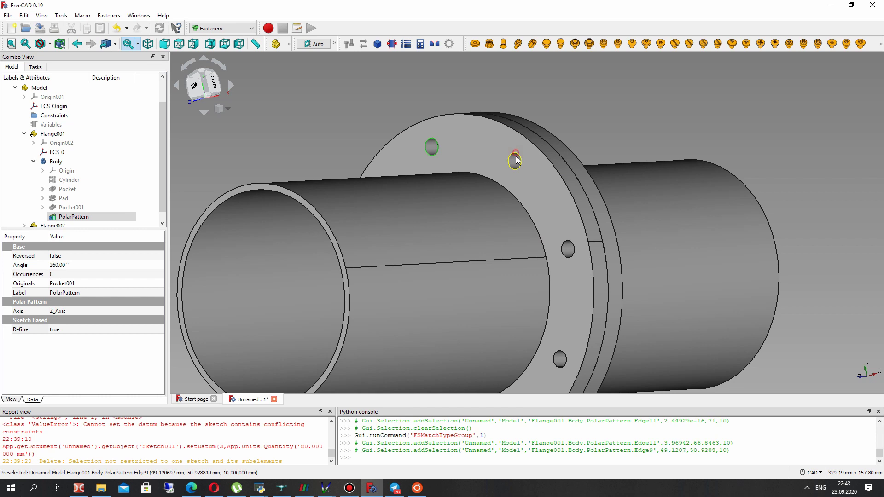
{"action": "left_click", "coordinate": [569, 245], "text": "ctrl"}
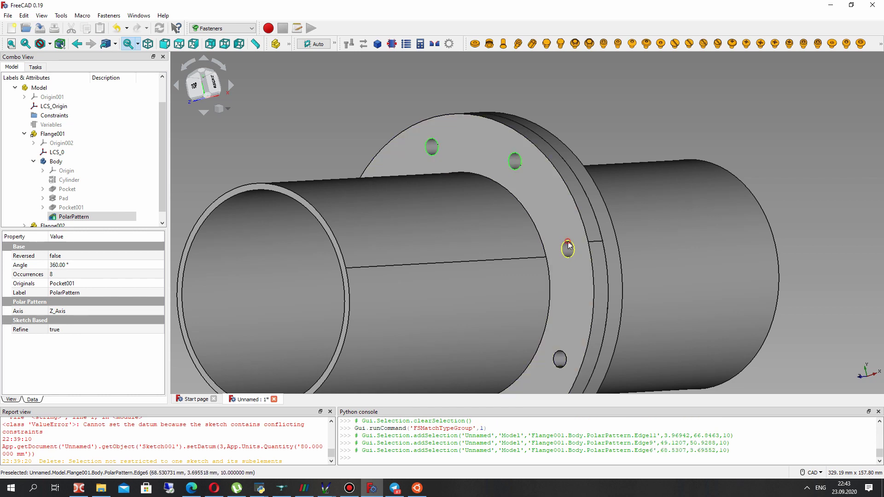
{"action": "right_click_drag", "start_coordinate": [572, 196], "coordinate": [615, 222]}
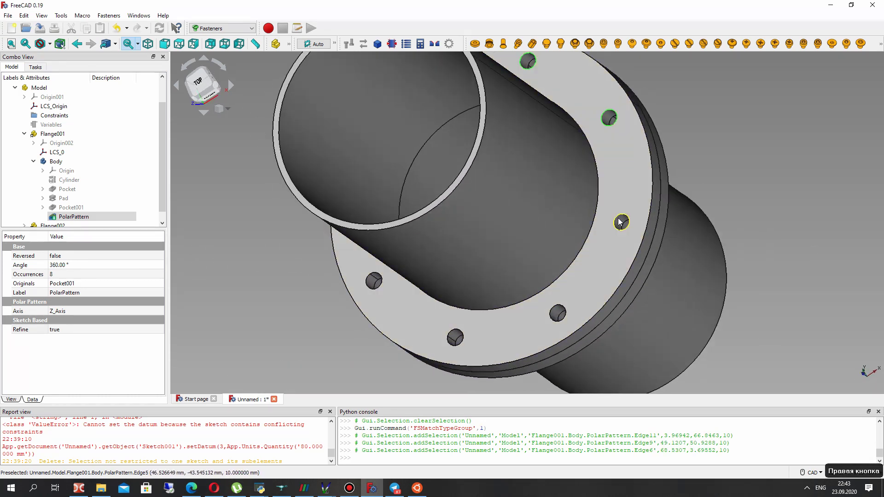
{"action": "left_click", "coordinate": [618, 222], "text": "ctrl"}
{"action": "left_click", "coordinate": [553, 313], "text": "ctrl"}
{"action": "left_click", "coordinate": [454, 337], "text": "ctrl"}
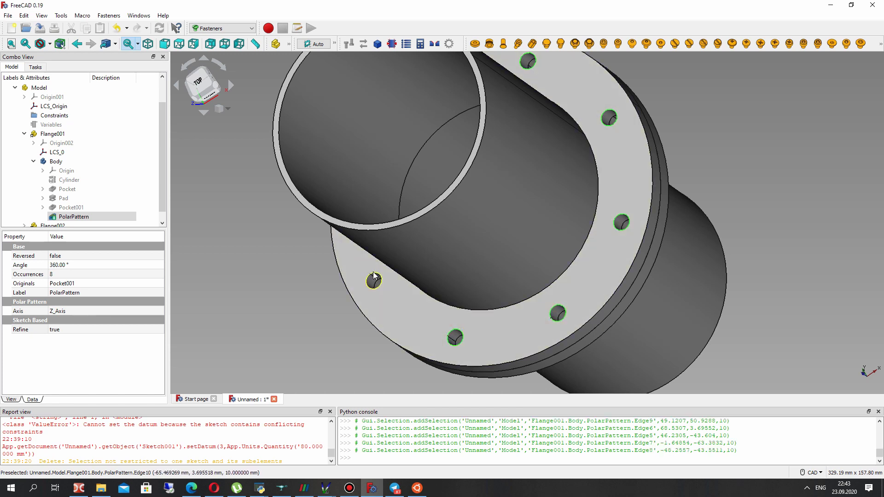
{"action": "right_click_drag", "start_coordinate": [350, 266], "coordinate": [371, 167]}
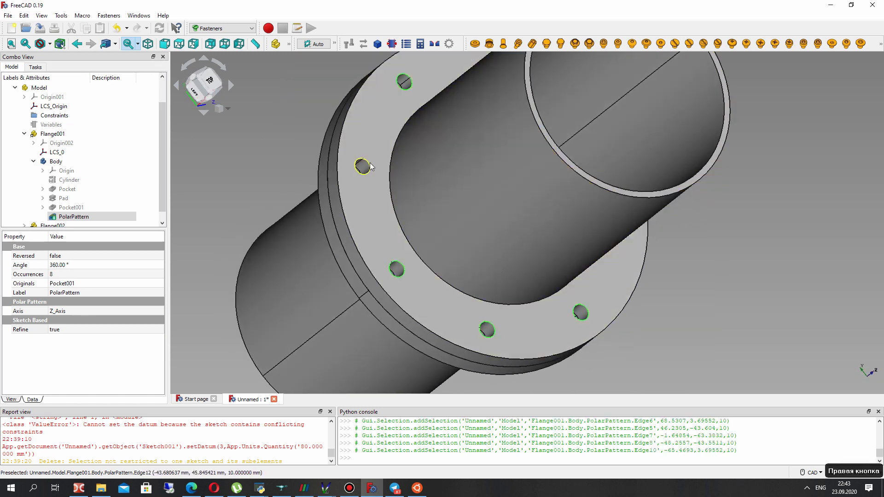
{"action": "left_click", "coordinate": [368, 166], "text": "ctrl"}
{"action": "middle_click_drag", "start_coordinate": [369, 167], "coordinate": [418, 178]}
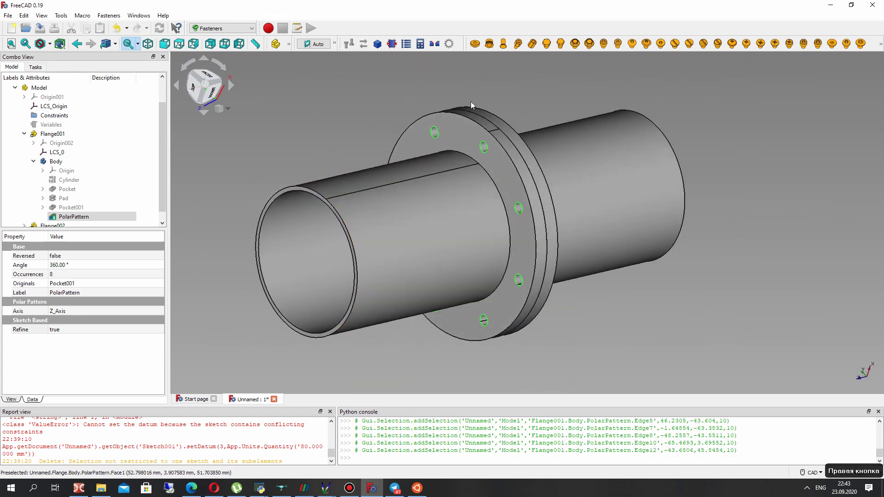
- Add ISO 4017 hex head screws to the selected bolt holes and inspect them from the opposite flange side
{"action": "left_click", "coordinate": [880, 45]}
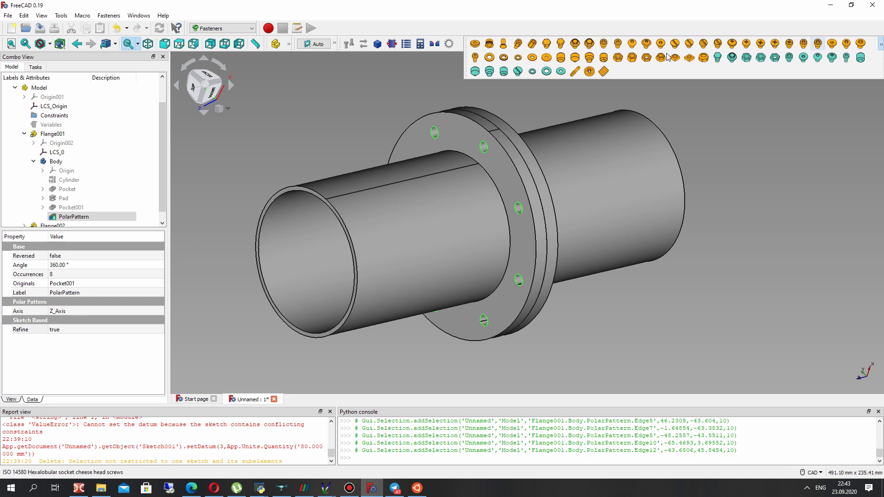
{"action": "left_click", "coordinate": [547, 45]}
{"action": "right_click_drag", "start_coordinate": [639, 192], "coordinate": [519, 221]}
{"action": "right_click_drag", "start_coordinate": [634, 230], "coordinate": [393, 317]}
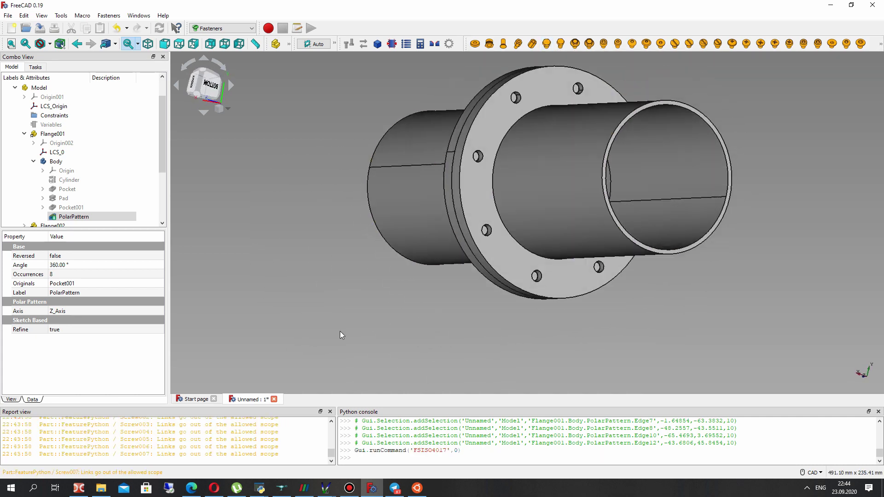
{"action": "scroll", "coordinate": [50, 162], "scroll_direction": "down", "scroll_amount": 3}
- Collapse Flange001 in the tree, select all eight hex head screws and set their custom length to 30 mm
{"action": "left_click", "coordinate": [47, 152]}
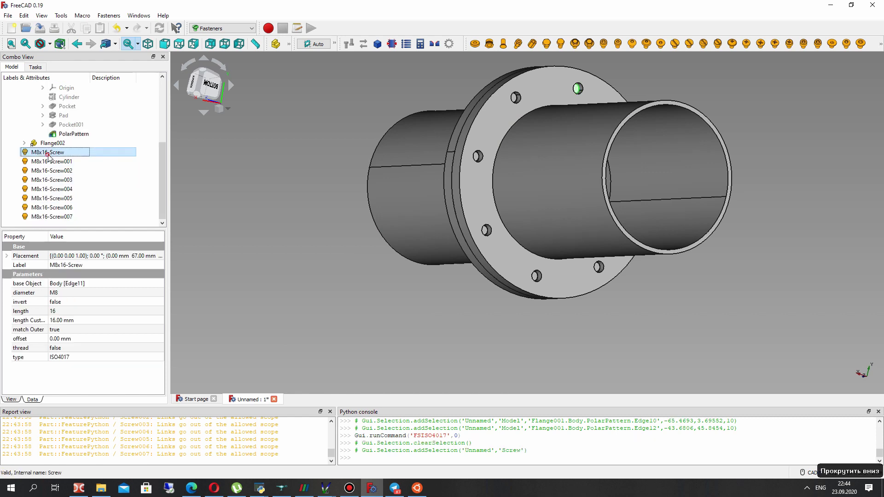
{"action": "scroll", "coordinate": [46, 138], "scroll_direction": "up", "scroll_amount": 5}
{"action": "left_click", "coordinate": [25, 106]}
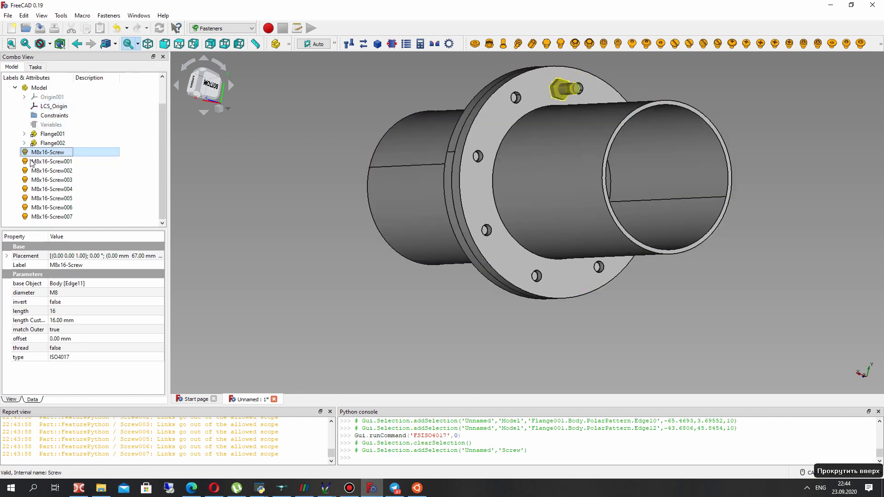
{"action": "left_click", "coordinate": [52, 216], "text": "shift"}
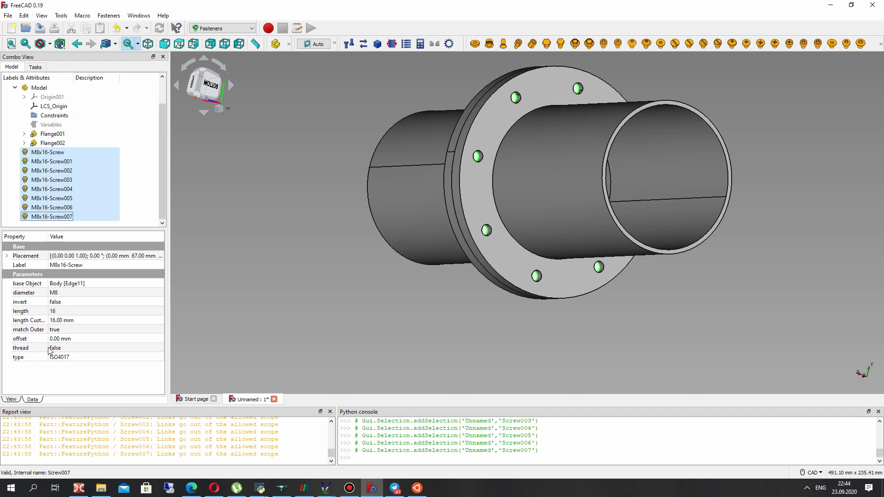
{"action": "left_click", "coordinate": [52, 321]}
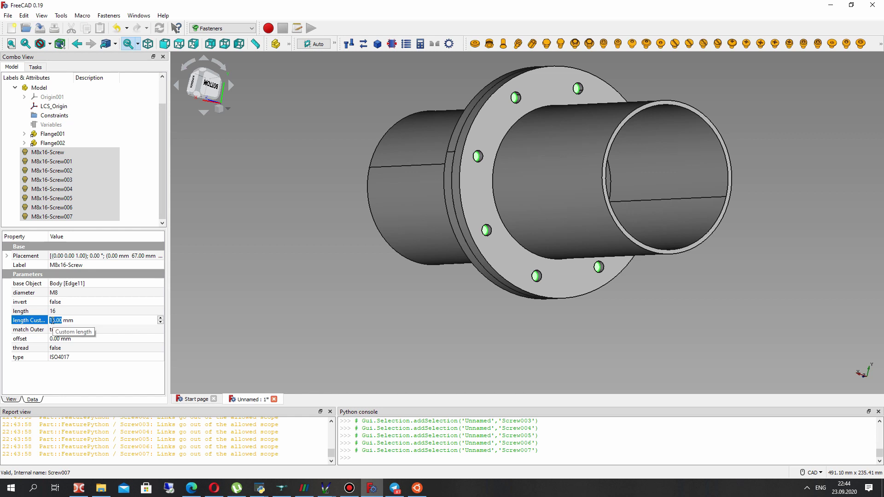
{"action": "type", "text": "2"}
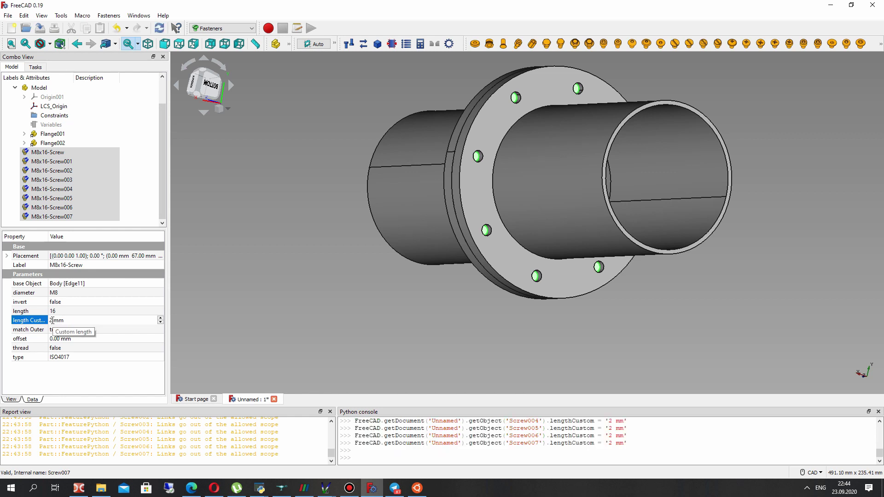
{"action": "type", "text": "0"}
{"action": "key", "text": "Return"}
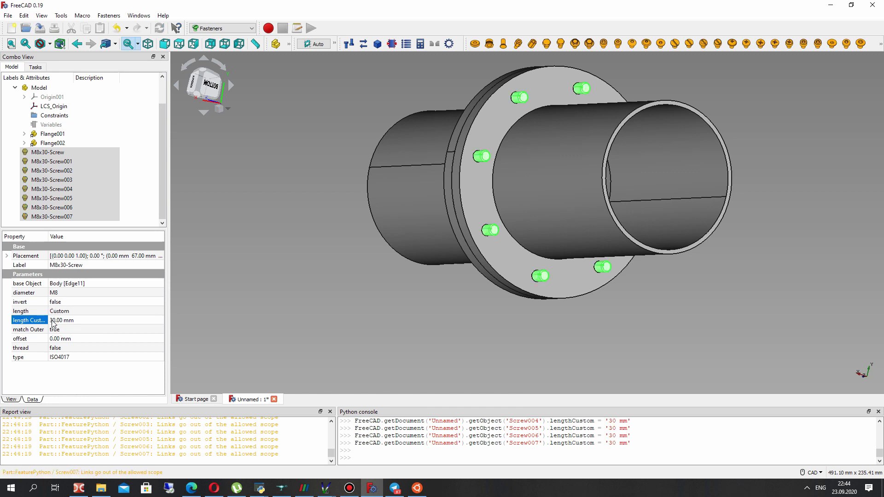
- Clear the selection and inspect the screw ends protruding through the second flange
{"action": "middle_click_drag", "start_coordinate": [423, 207], "coordinate": [380, 310]}
{"action": "left_click", "coordinate": [381, 311]}
{"action": "middle_click_drag", "start_coordinate": [518, 191], "coordinate": [447, 200]}
{"action": "scroll", "coordinate": [554, 101], "scroll_direction": "up", "scroll_amount": 3}
{"action": "scroll", "coordinate": [553, 106], "scroll_direction": "down", "scroll_amount": 5}
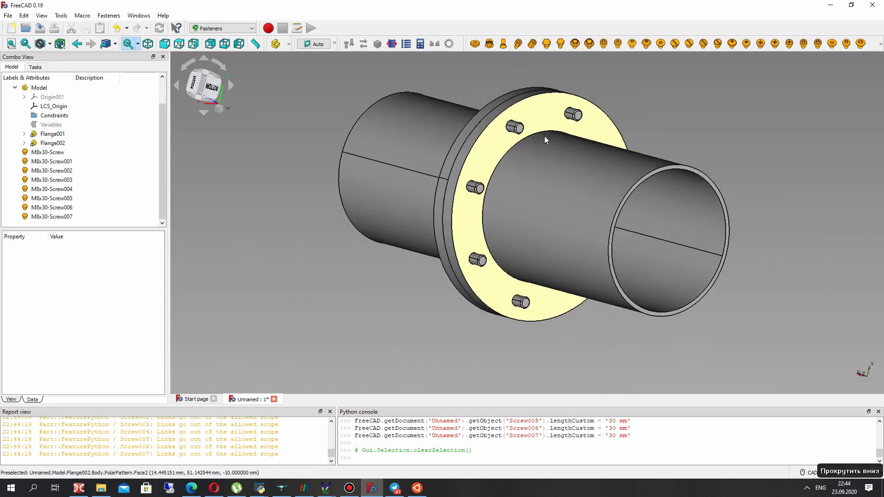
{"action": "middle_click_drag", "start_coordinate": [546, 205], "coordinate": [468, 233]}
{"action": "scroll", "coordinate": [461, 216], "scroll_direction": "up", "scroll_amount": 3}
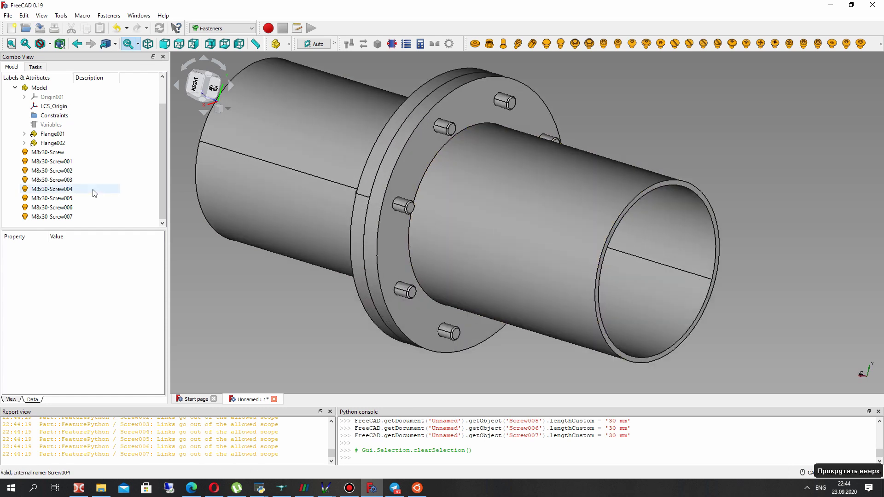
- Hide all eight M8x30 hex head screws and clear the selection
{"action": "left_click", "coordinate": [51, 156]}
{"action": "left_click", "coordinate": [57, 216], "text": "shift"}
{"action": "right_click", "coordinate": [56, 216]}
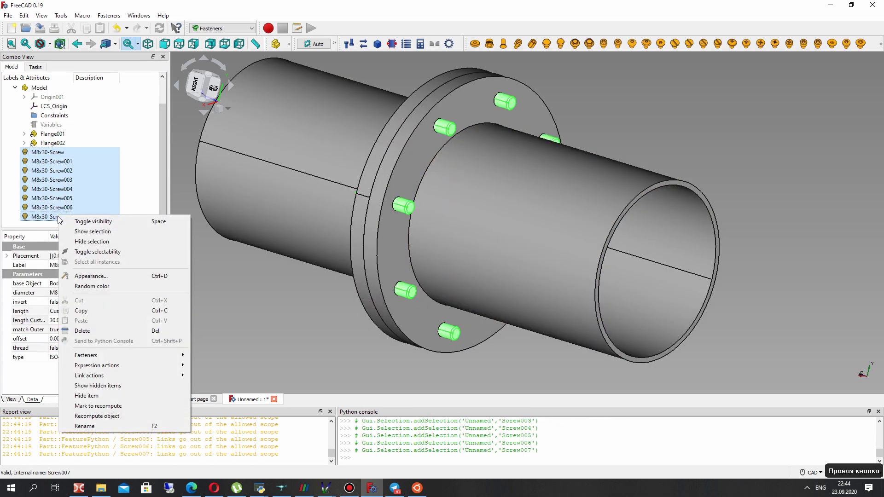
{"action": "left_click", "coordinate": [56, 218]}
{"action": "left_click", "coordinate": [51, 152]}
{"action": "left_click", "coordinate": [56, 217], "text": "shift"}
{"action": "key", "text": "space"}
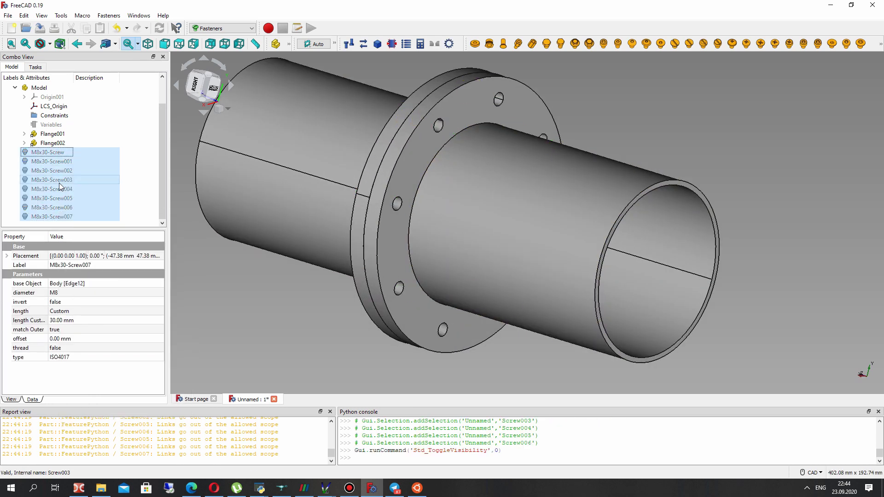
{"action": "scroll", "coordinate": [368, 206], "scroll_direction": "down", "scroll_amount": 3}
{"action": "left_click", "coordinate": [532, 116]}
{"action": "scroll", "coordinate": [430, 140], "scroll_direction": "up", "scroll_amount": 3}
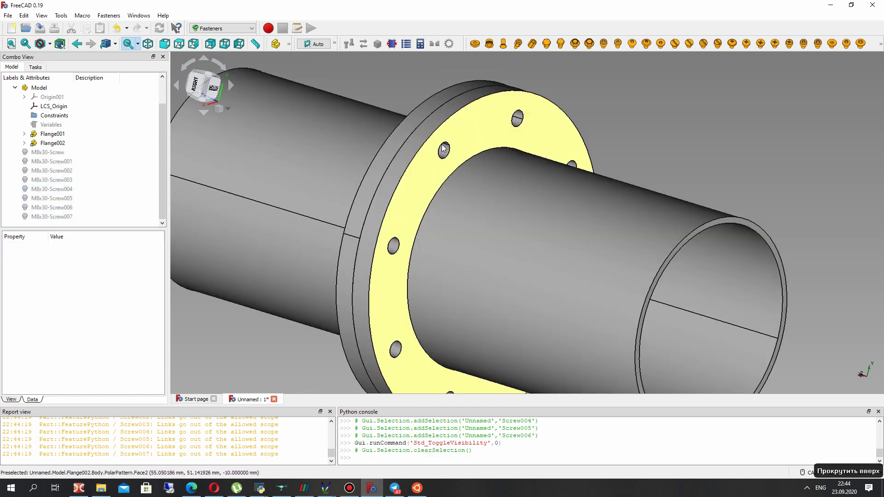
{"action": "left_click", "coordinate": [442, 148]}
{"action": "left_click", "coordinate": [517, 118], "text": "ctrl"}
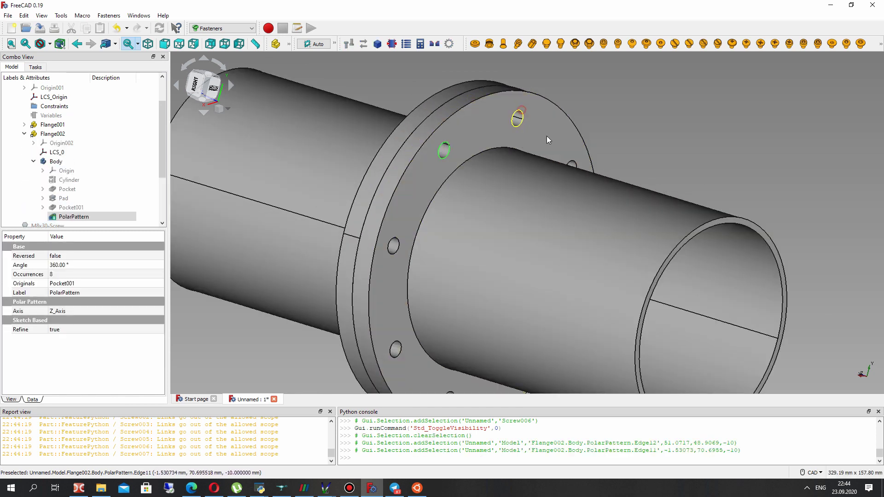
{"action": "left_click", "coordinate": [572, 164], "text": "ctrl"}
{"action": "right_click", "coordinate": [615, 165]}
{"action": "left_click", "coordinate": [639, 134]}
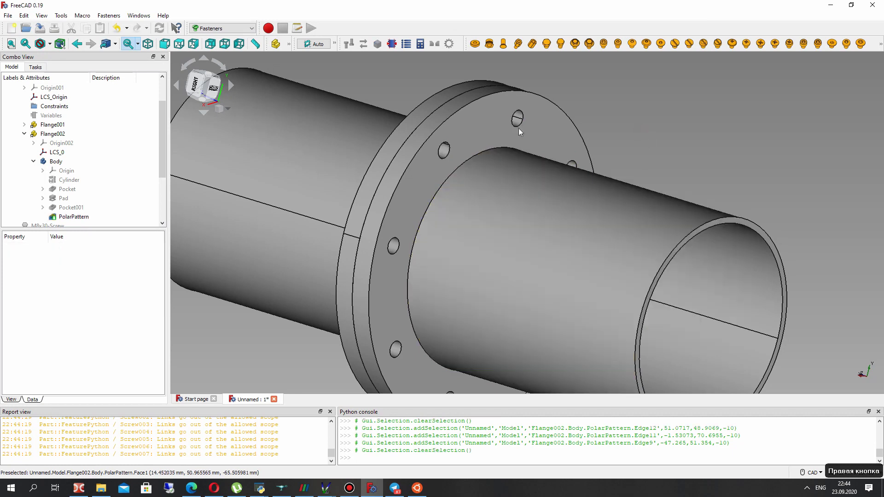
- Select the bolt hole edges on the outer face of Flange002
{"action": "left_click", "coordinate": [440, 156]}
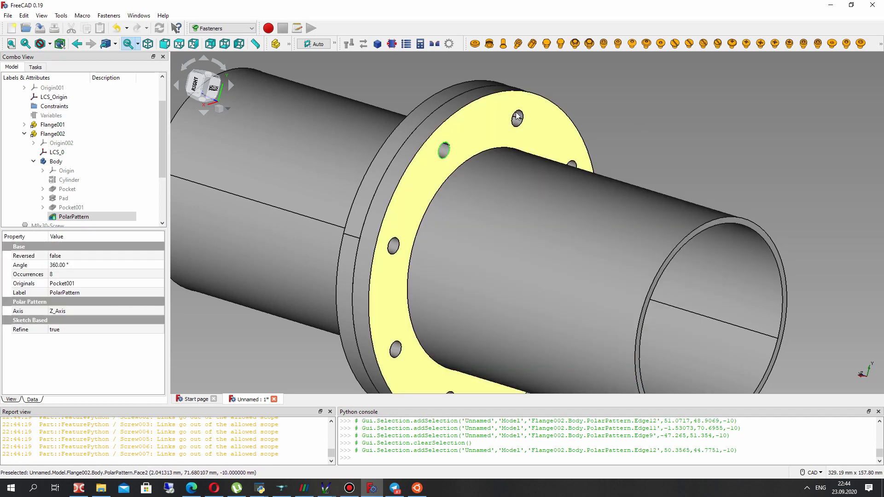
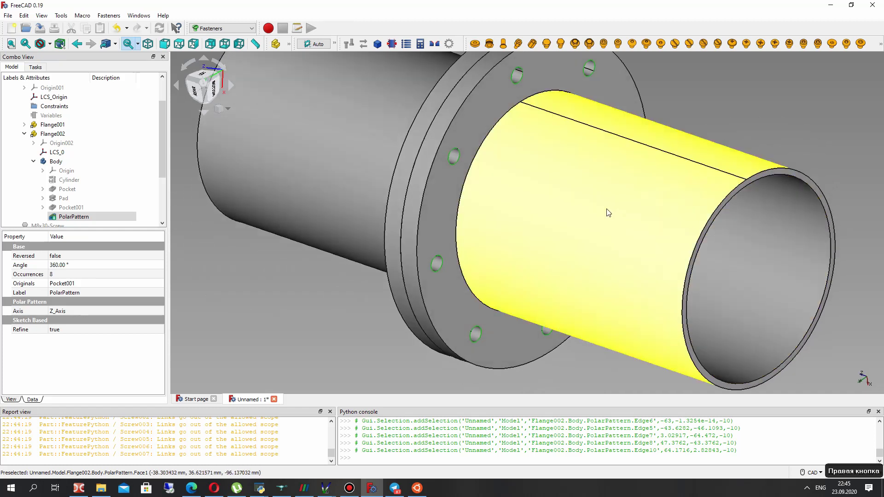
- Insert ISO 4033 style 2 hexagon nuts at the selected bolt hole edges on Flange002
{"action": "scroll", "coordinate": [635, 193], "scroll_direction": "down", "scroll_amount": 3}
{"action": "left_click", "coordinate": [879, 47]}
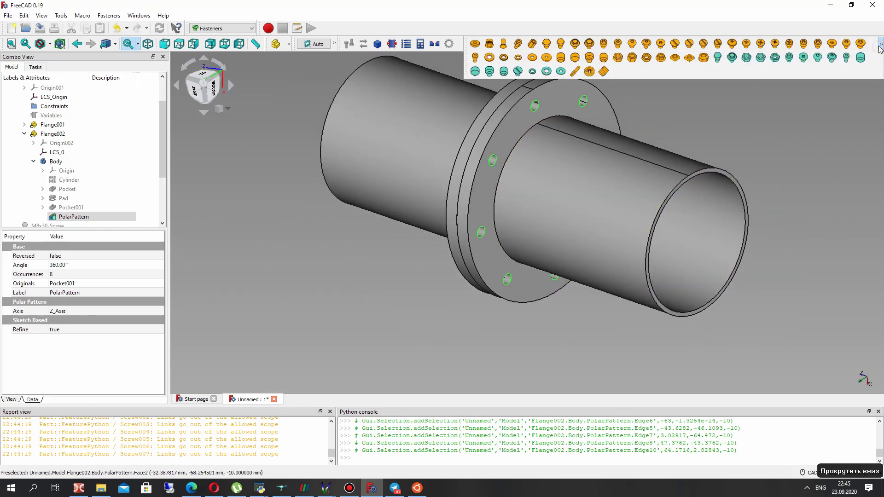
{"action": "left_click", "coordinate": [632, 59]}
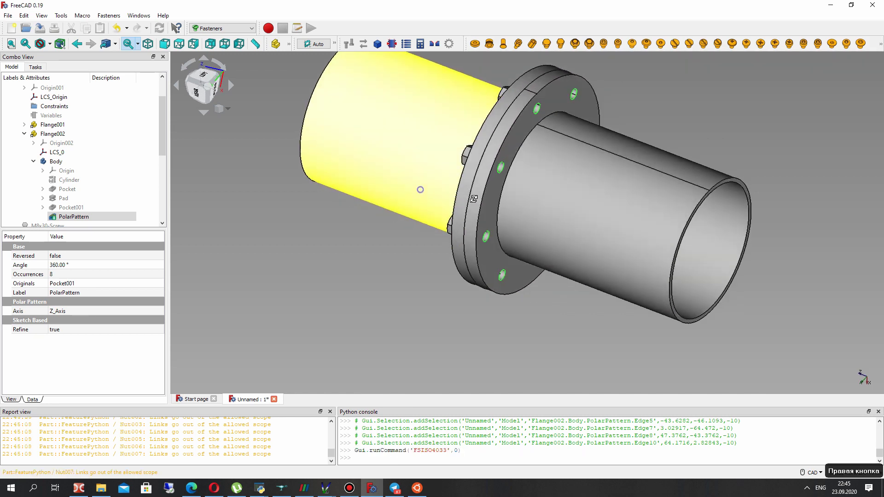
{"action": "right_click_drag", "start_coordinate": [420, 189], "coordinate": [376, 219]}
{"action": "middle_click_drag", "start_coordinate": [376, 219], "coordinate": [389, 221]}
- Select all eight M8 nuts in the model tree
{"action": "scroll", "coordinate": [70, 198], "scroll_direction": "down", "scroll_amount": 7}
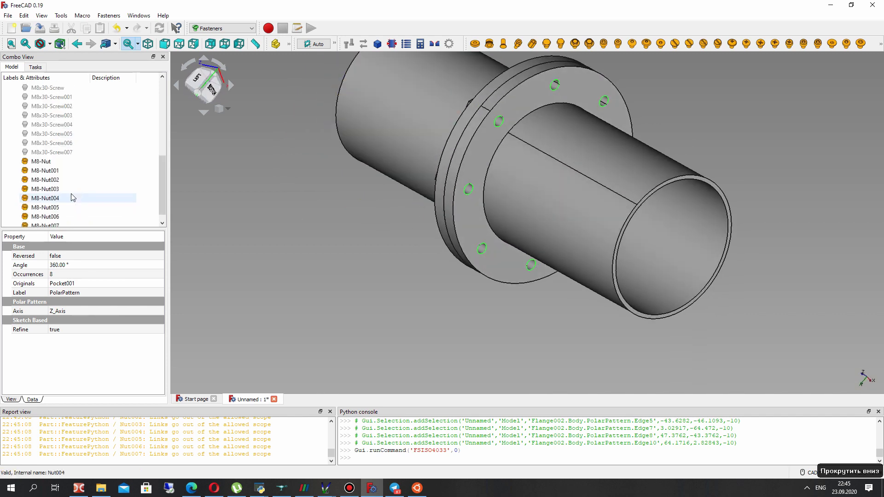
{"action": "left_click", "coordinate": [42, 152]}
{"action": "left_click", "coordinate": [51, 217], "text": "shift"}
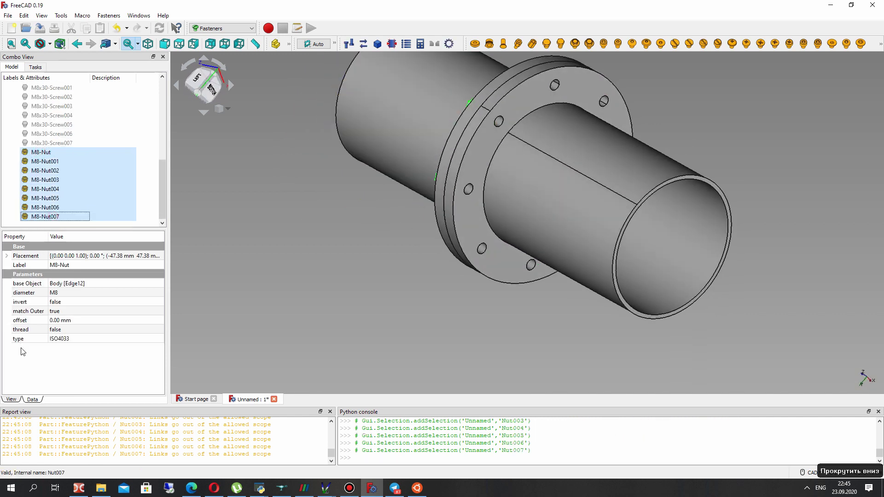
{"action": "left_click", "coordinate": [7, 256]}
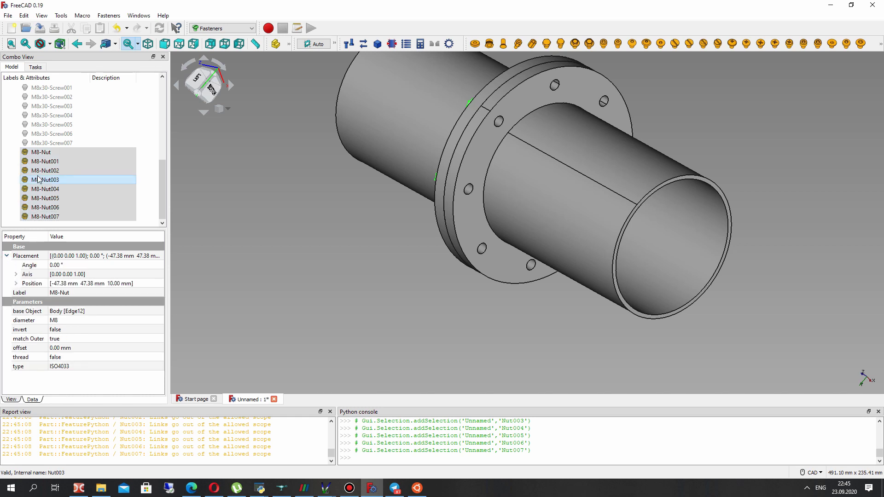
{"action": "left_click", "coordinate": [44, 152]}
{"action": "left_click", "coordinate": [39, 208], "text": "shift"}
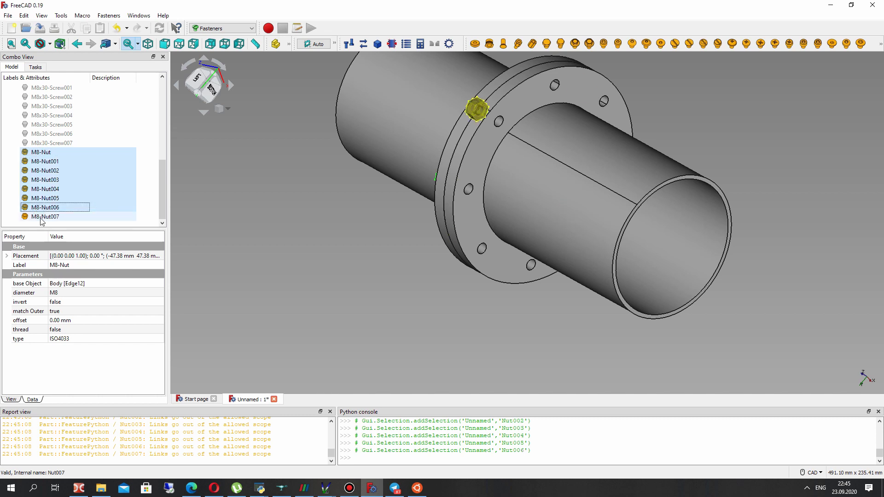
{"action": "left_click", "coordinate": [42, 217], "text": "shift"}
- Set the offset of the eight selected nuts to 1 mm
{"action": "left_click", "coordinate": [53, 321]}
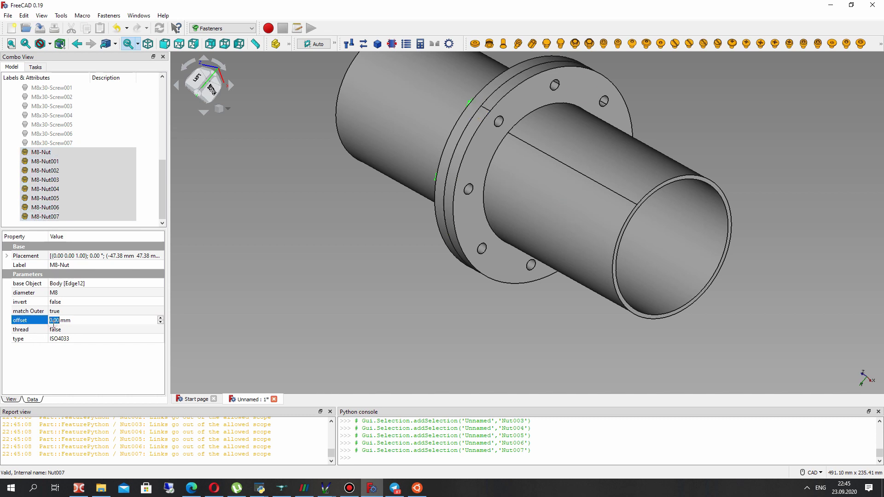
{"action": "type", "text": "2"}
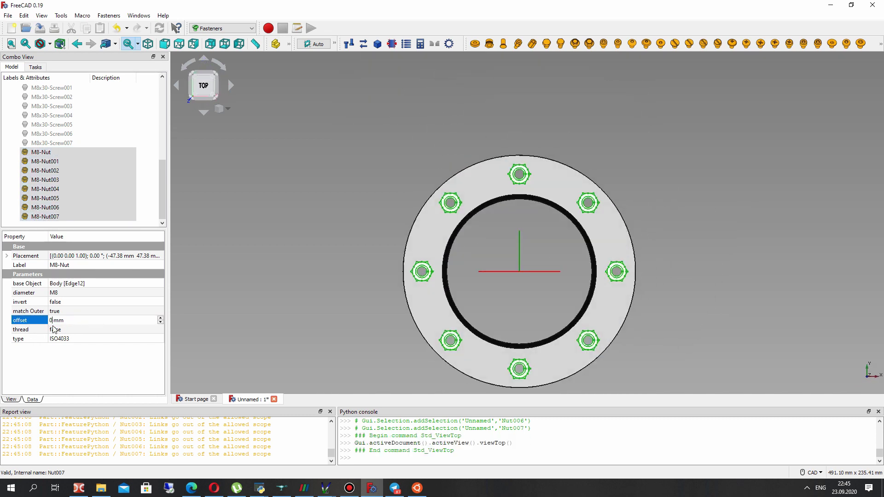
{"action": "type", "text": "1"}
{"action": "key", "text": "Return"}
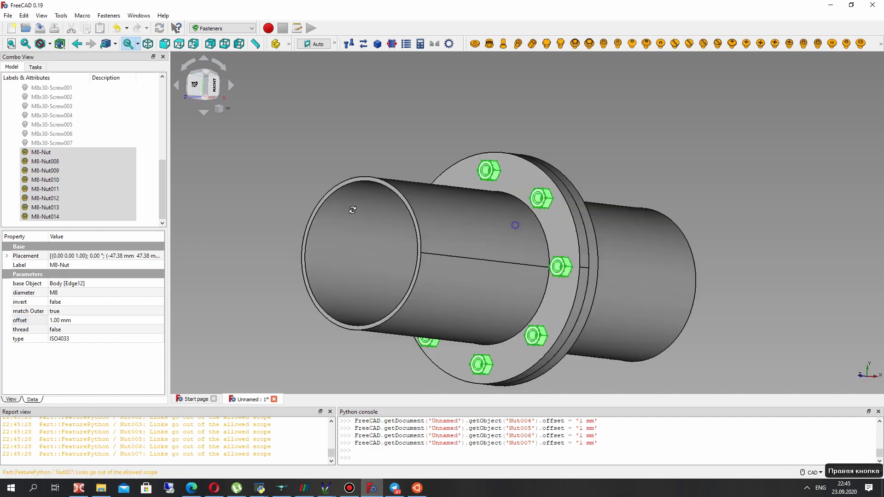
{"action": "middle_click_drag", "start_coordinate": [353, 211], "coordinate": [331, 211]}
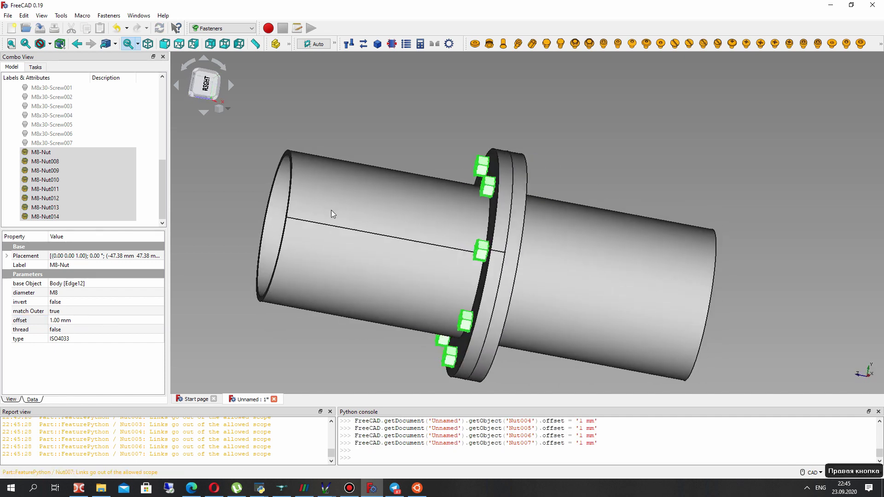
- Change the offset of the eight selected nuts to 20 mm
{"action": "left_click", "coordinate": [61, 322]}
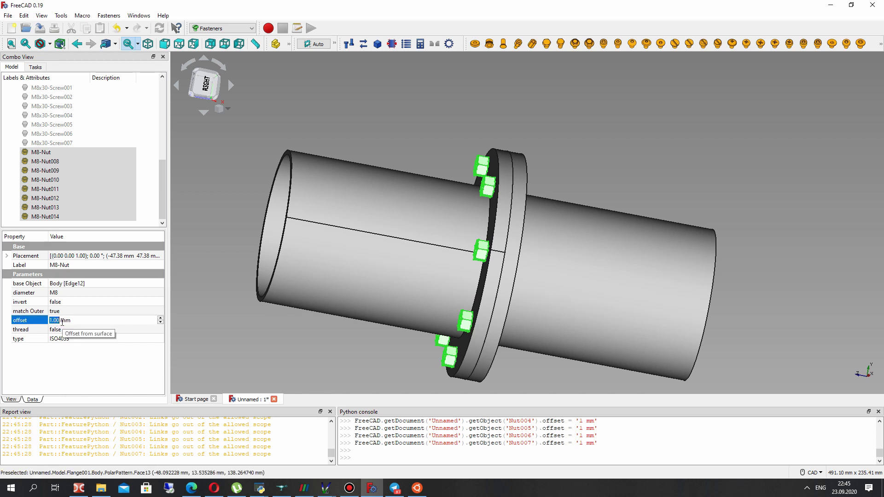
{"action": "type", "text": "20"}
{"action": "key", "text": "Return"}
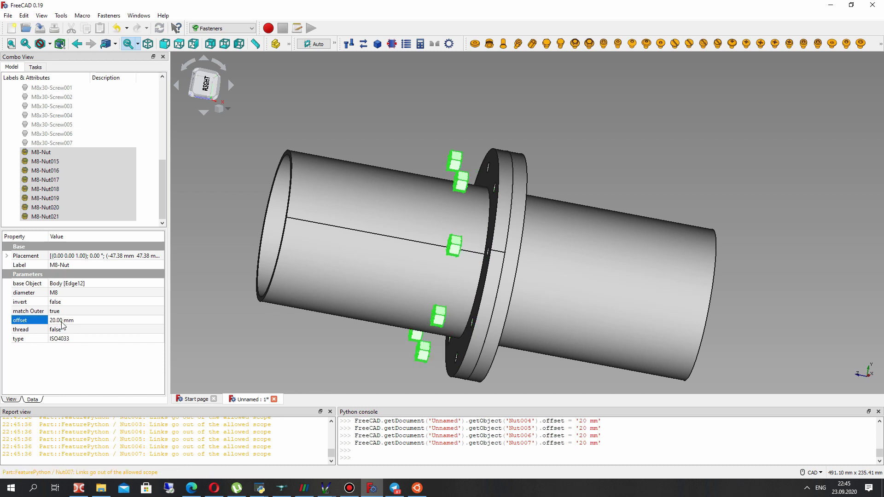
- Make the offset of the eight selected nuts negative, at -20 mm
{"action": "triple_click", "coordinate": [50, 321]}
{"action": "left_click_drag", "start_coordinate": [55, 321], "coordinate": [50, 320]}
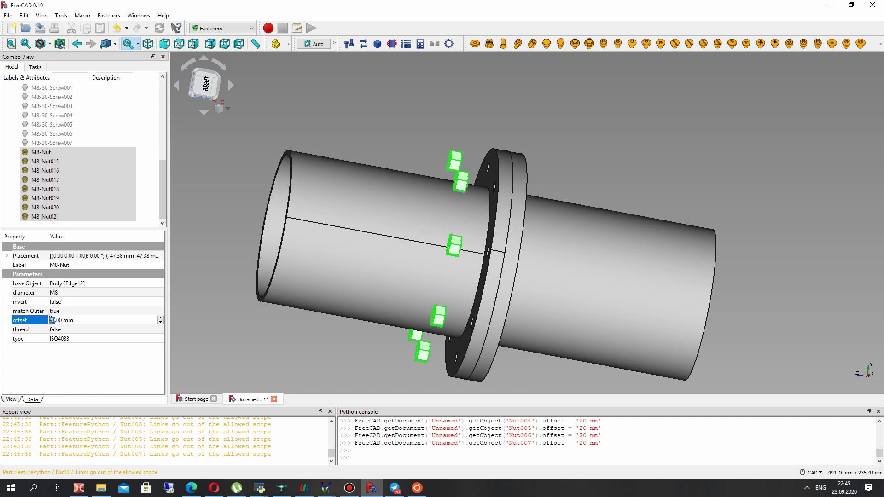
{"action": "type", "text": "-"}
{"action": "key", "text": "Return"}
{"action": "middle_click_drag", "start_coordinate": [613, 295], "coordinate": [449, 241]}
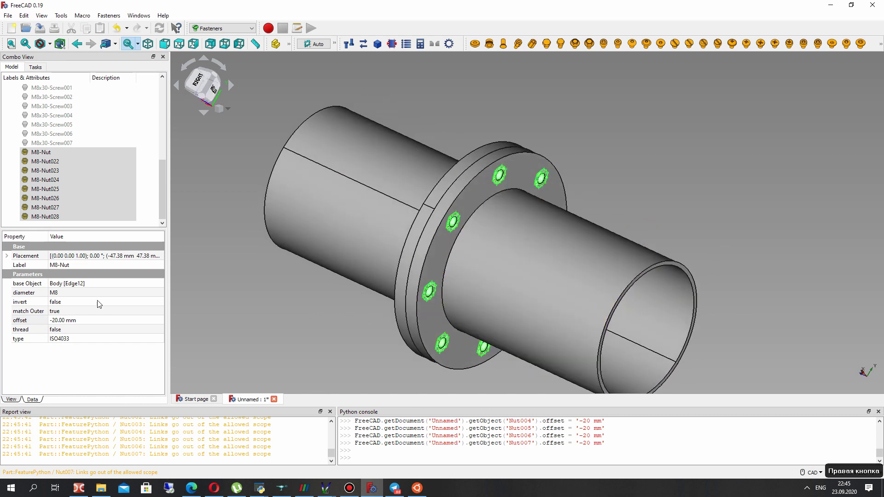
- Set the invert property of the eight selected nuts to true and clear the selection
{"action": "left_click", "coordinate": [60, 301]}
{"action": "left_click", "coordinate": [60, 302]}
{"action": "left_click", "coordinate": [60, 320]}
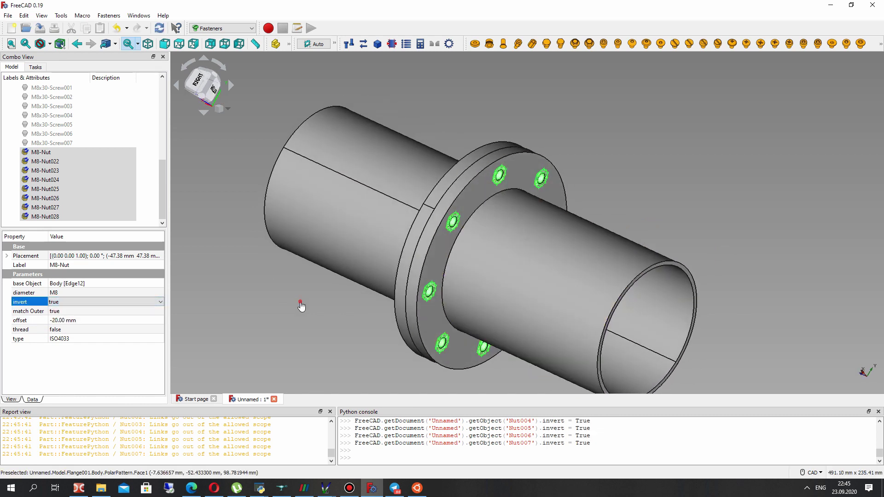
{"action": "left_click", "coordinate": [300, 304]}
- Reselect all eight inverted M8 nuts and set their offset to 20 mm
{"action": "left_click", "coordinate": [42, 152]}
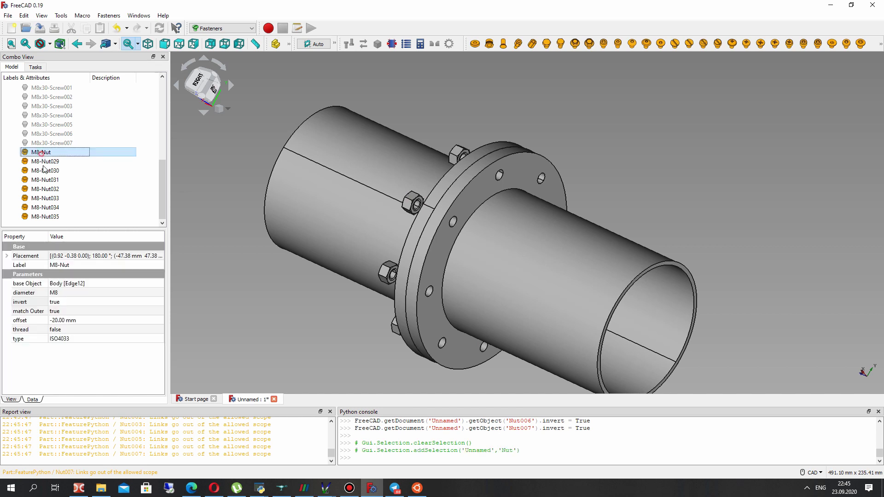
{"action": "left_click", "coordinate": [46, 217], "text": "shift"}
{"action": "left_click", "coordinate": [53, 320]}
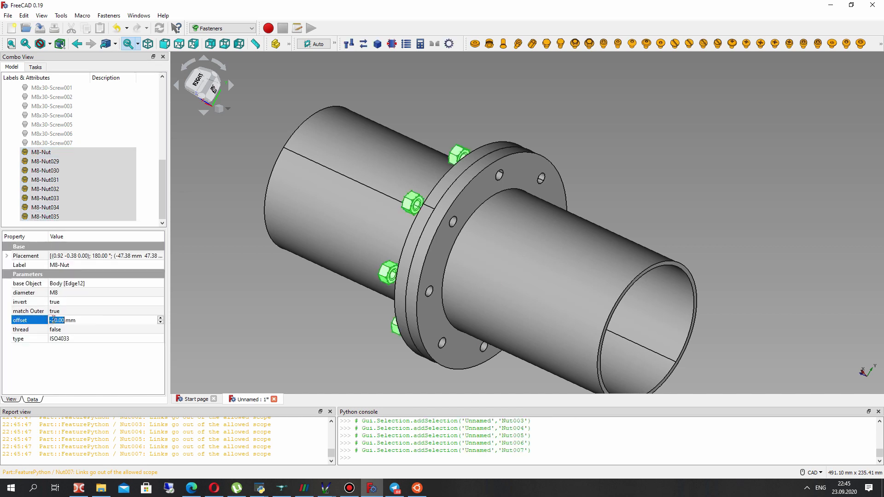
{"action": "key", "text": "Down"}
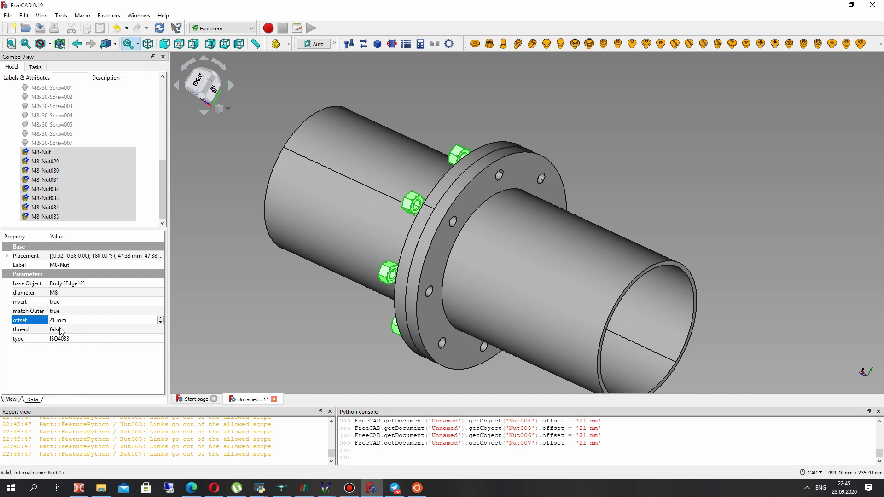
{"action": "type", "text": "20"}
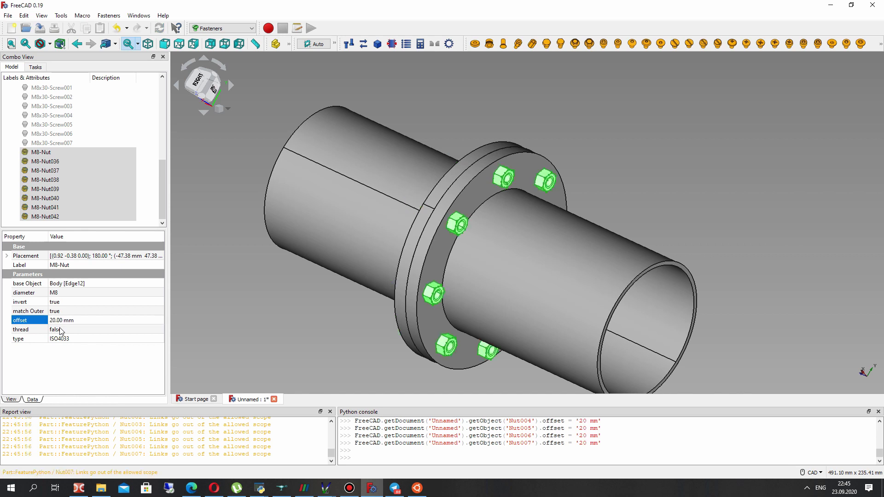
{"action": "scroll", "coordinate": [534, 189], "scroll_direction": "up", "scroll_amount": 2}
{"action": "middle_click_drag", "start_coordinate": [470, 225], "coordinate": [532, 203]}
{"action": "scroll", "coordinate": [500, 172], "scroll_direction": "up", "scroll_amount": 6}
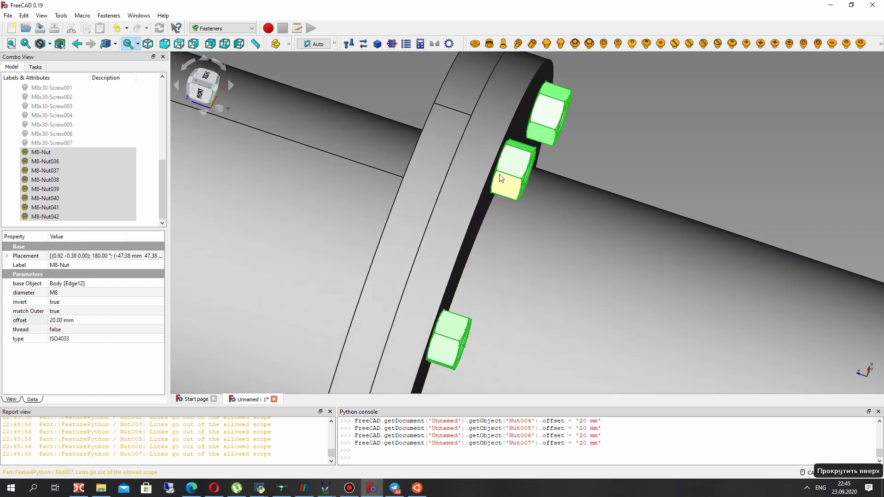
{"action": "scroll", "coordinate": [532, 129], "scroll_direction": "down", "scroll_amount": 6}
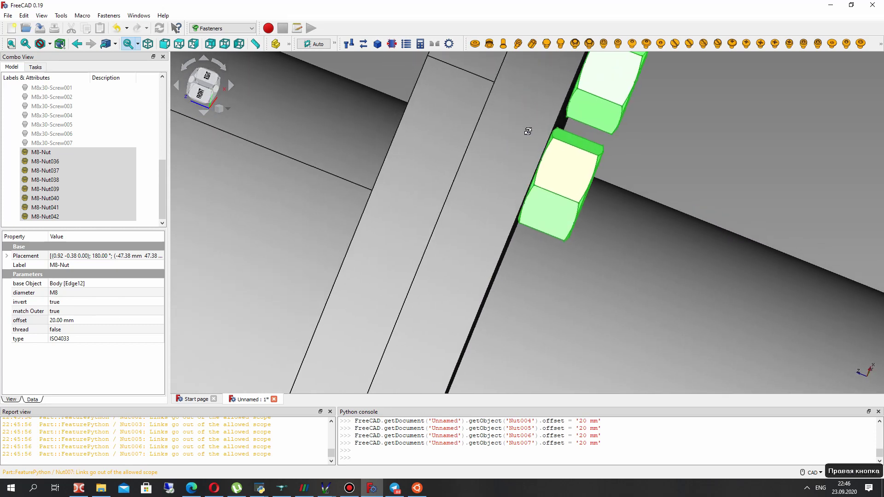
{"action": "scroll", "coordinate": [578, 167], "scroll_direction": "down", "scroll_amount": 10}
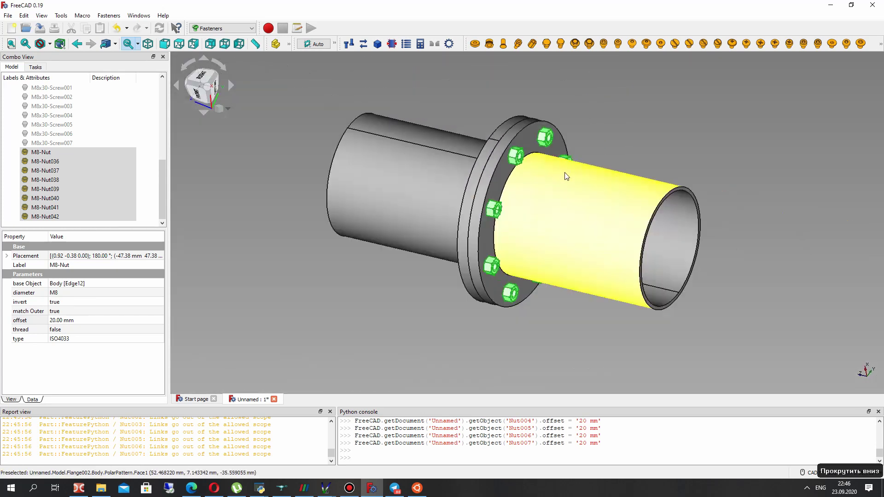
- Make all eight hidden M8x30 hex head screws visible again and clear the selection
{"action": "left_click", "coordinate": [70, 147]}
{"action": "scroll", "coordinate": [64, 138], "scroll_direction": "up", "scroll_amount": 2}
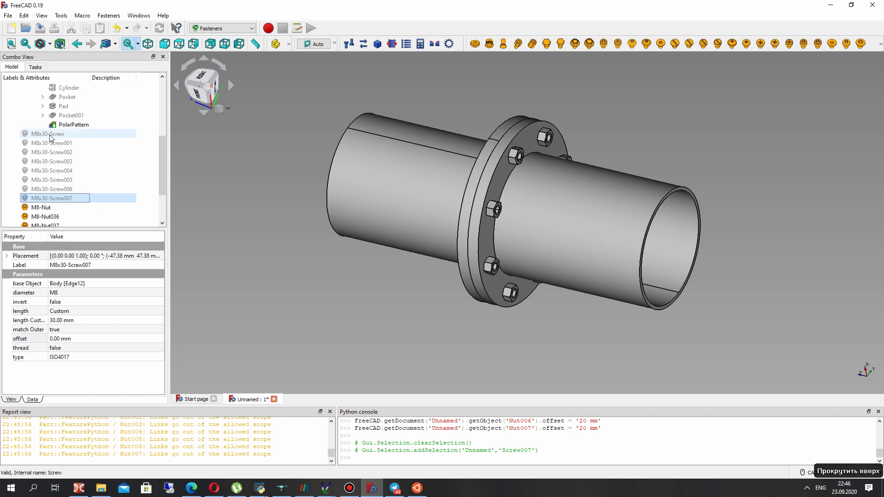
{"action": "left_click", "coordinate": [49, 133], "text": "shift"}
{"action": "key", "text": "space"}
{"action": "left_click", "coordinate": [366, 282]}
{"action": "scroll", "coordinate": [509, 155], "scroll_direction": "up", "scroll_amount": 4}
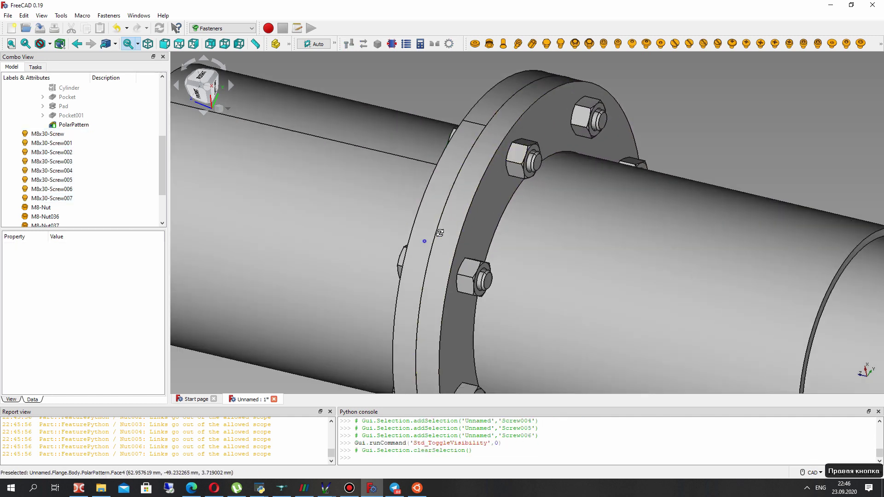
{"action": "middle_click_drag", "start_coordinate": [431, 237], "coordinate": [572, 161]}
{"action": "right_click_drag", "start_coordinate": [571, 164], "coordinate": [277, 184]}
{"action": "scroll", "coordinate": [84, 164], "scroll_direction": "down", "scroll_amount": 2}
- Select all eight M8x30 hex head screws in the model tree
{"action": "scroll", "coordinate": [45, 163], "scroll_direction": "up", "scroll_amount": 1}
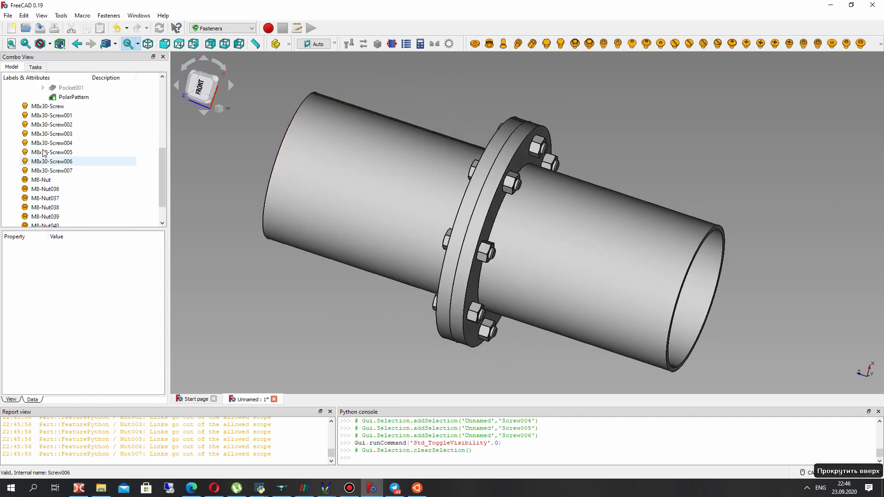
{"action": "left_click", "coordinate": [47, 107]}
{"action": "left_click", "coordinate": [53, 171], "text": "shift"}
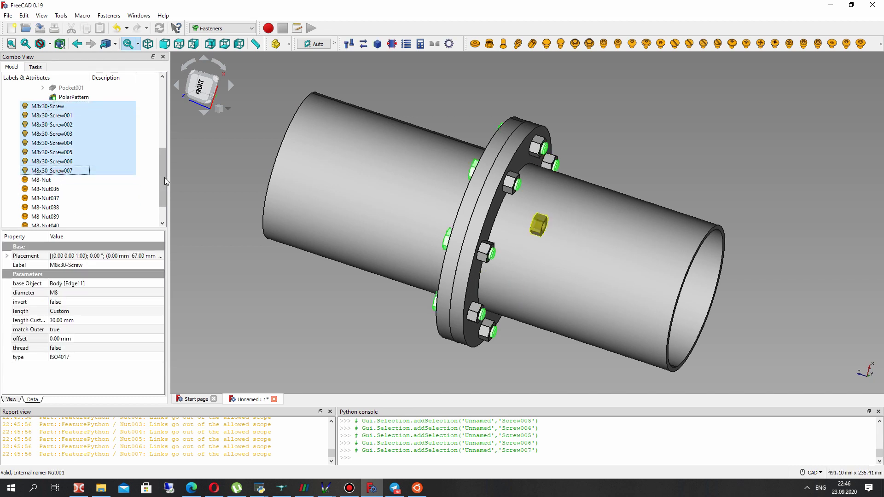
{"action": "scroll", "coordinate": [53, 171], "scroll_direction": "down", "scroll_amount": 1}
- Set the custom length of the eight selected screws to 35 mm
{"action": "left_click", "coordinate": [55, 321]}
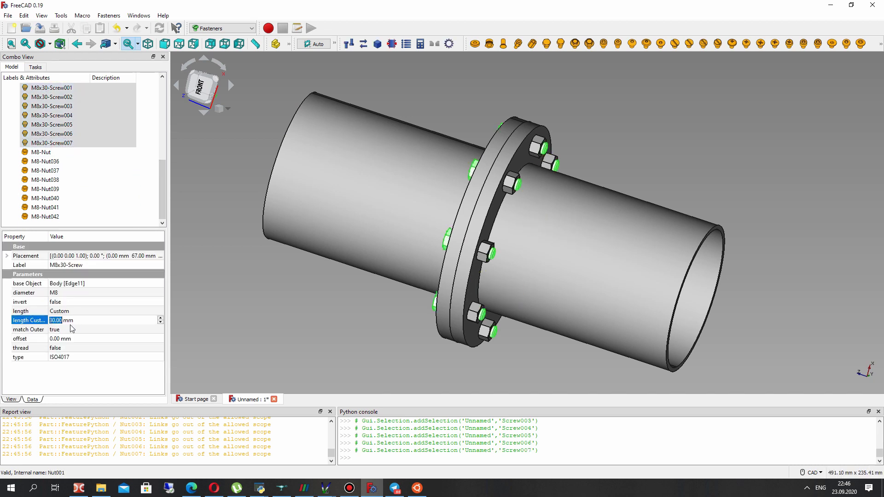
{"action": "type", "text": "3"}
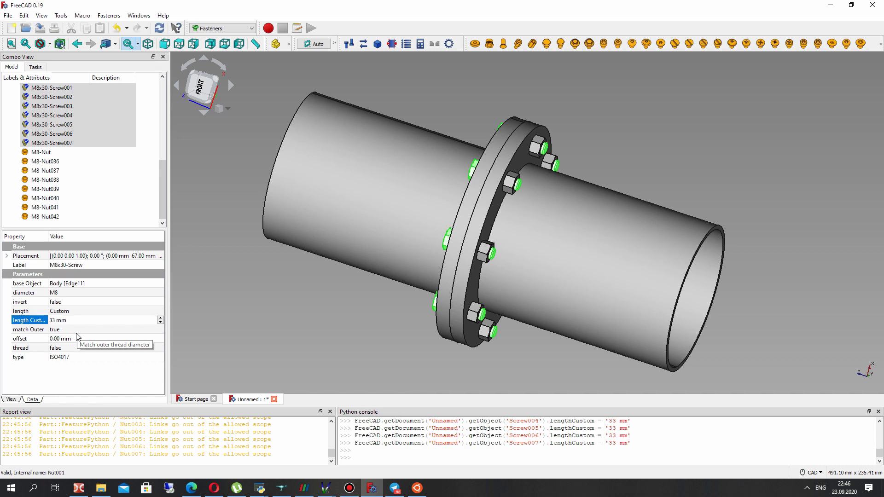
{"action": "key", "text": "Return"}
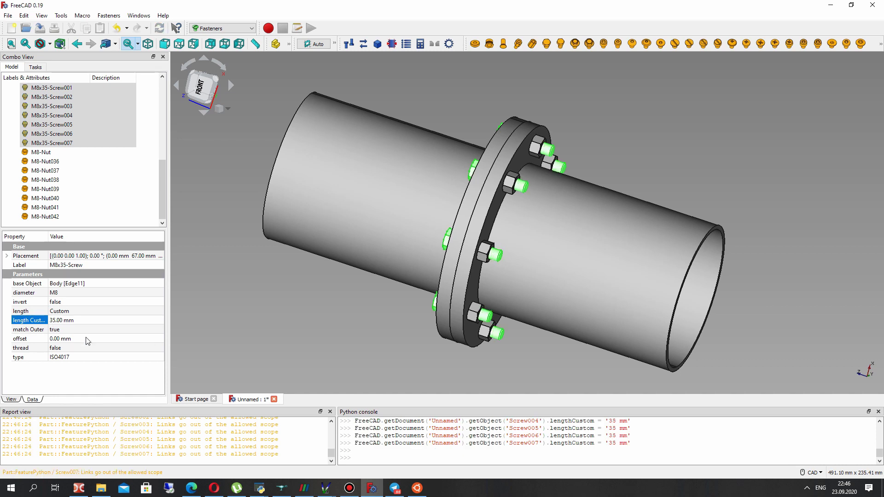
{"action": "middle_click_drag", "start_coordinate": [547, 196], "coordinate": [529, 267]}
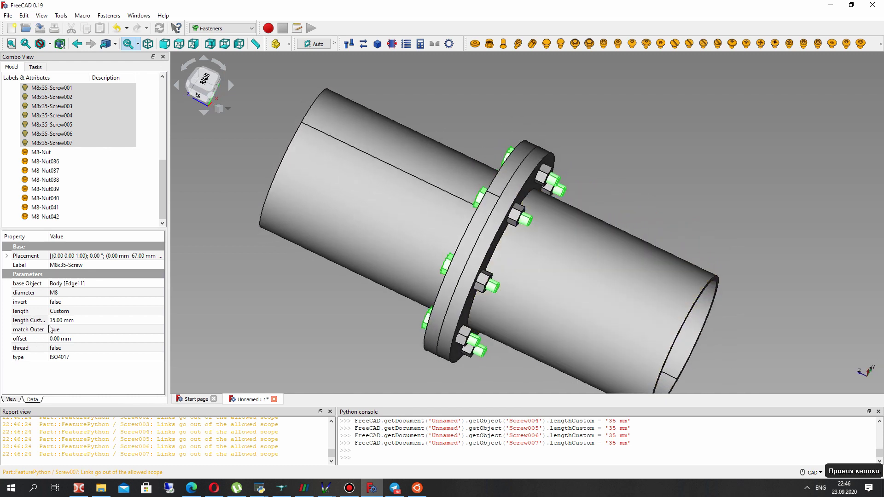
- Set the custom length of the eight selected screws to 33 mm and clear the selection
{"action": "left_click", "coordinate": [61, 320]}
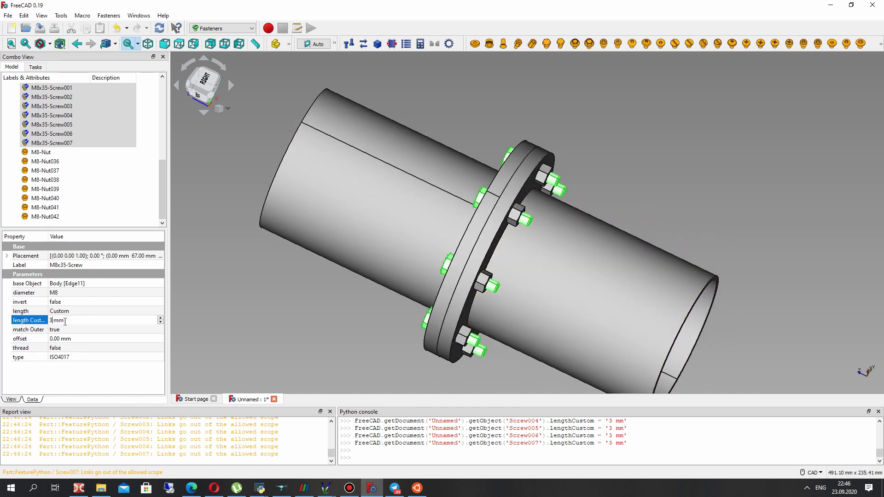
{"action": "key", "text": "Return"}
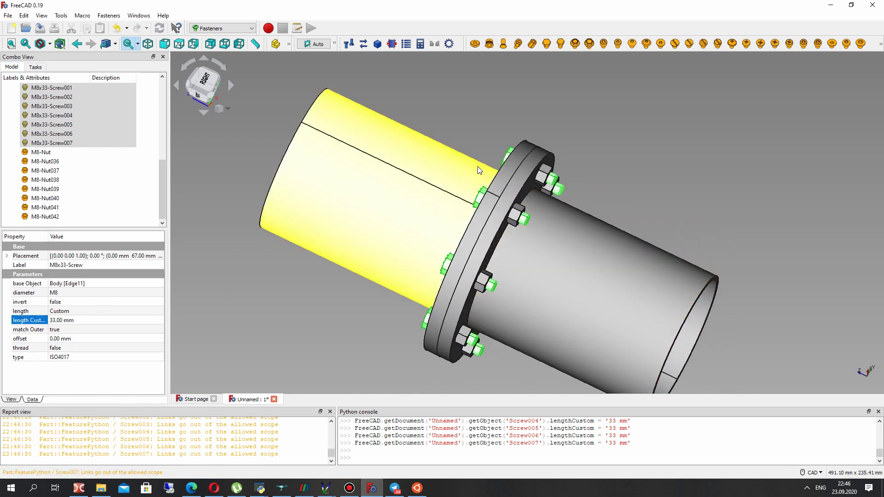
{"action": "left_click", "coordinate": [214, 199]}
- Reselect all eight M8x33 hex head screws and set their thread property to true
{"action": "scroll", "coordinate": [56, 141], "scroll_direction": "up", "scroll_amount": 1}
{"action": "left_click", "coordinate": [55, 107]}
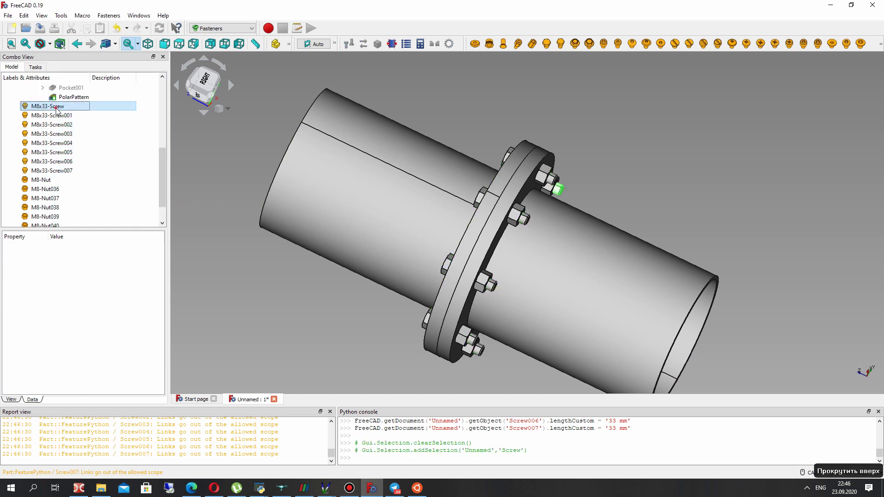
{"action": "left_click", "coordinate": [51, 171], "text": "shift"}
{"action": "left_click", "coordinate": [54, 348]}
{"action": "left_click", "coordinate": [55, 348]}
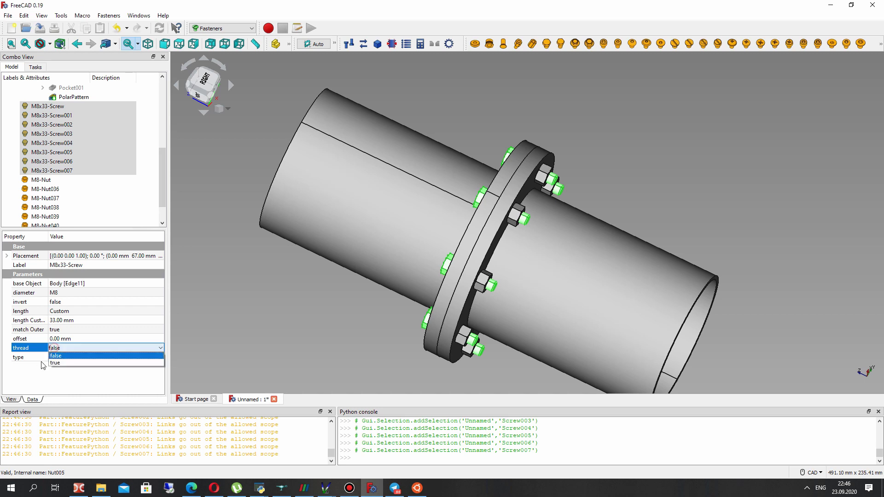
{"action": "left_click", "coordinate": [66, 364]}
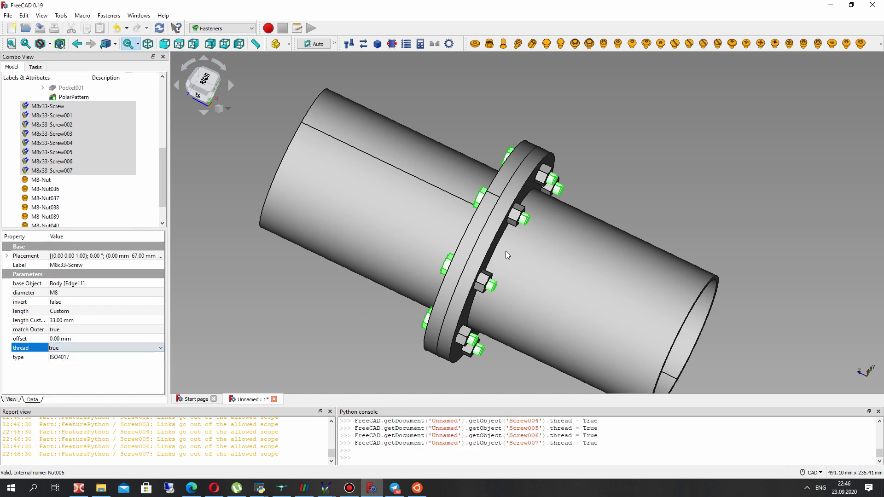
{"action": "scroll", "coordinate": [502, 186], "scroll_direction": "up", "scroll_amount": 10}
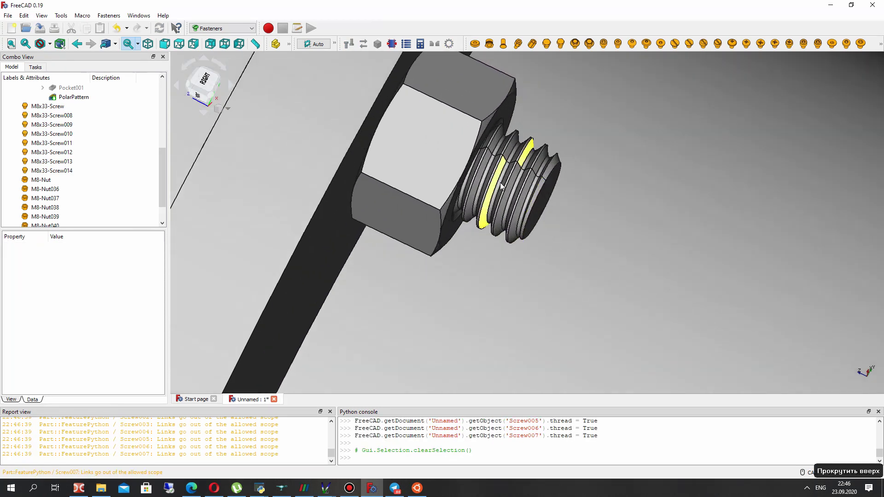
- Select all eight M8 nuts in the model tree, set their thread property to true, and clear the selection
{"action": "scroll", "coordinate": [511, 193], "scroll_direction": "down", "scroll_amount": 10}
{"action": "scroll", "coordinate": [46, 180], "scroll_direction": "down", "scroll_amount": 1}
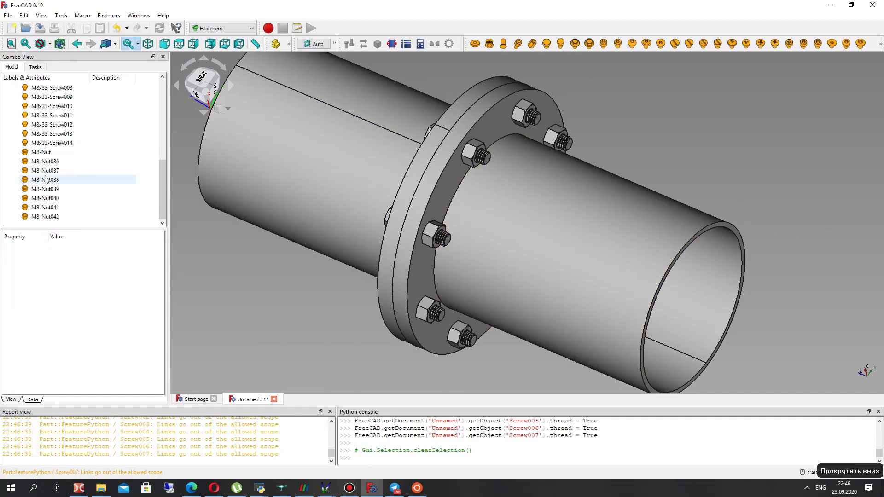
{"action": "left_click", "coordinate": [42, 152]}
{"action": "left_click", "coordinate": [50, 216], "text": "shift"}
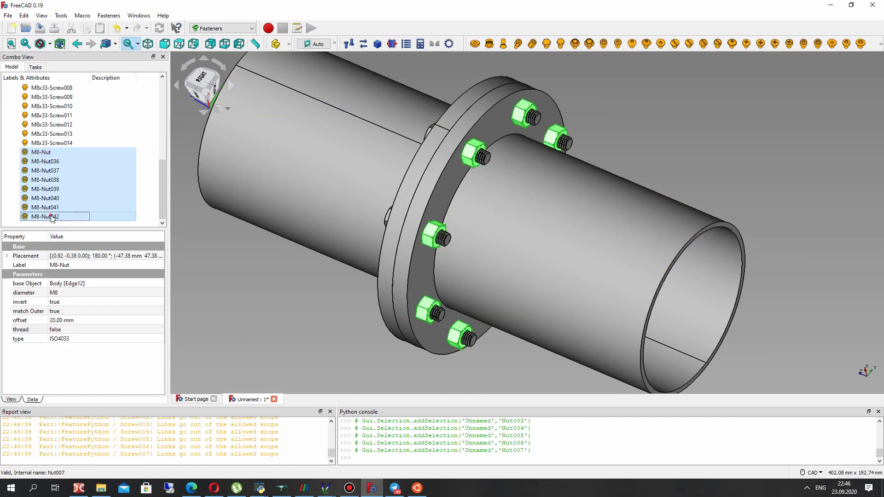
{"action": "left_click", "coordinate": [70, 330]}
{"action": "left_click", "coordinate": [70, 330]}
{"action": "left_click", "coordinate": [56, 344]}
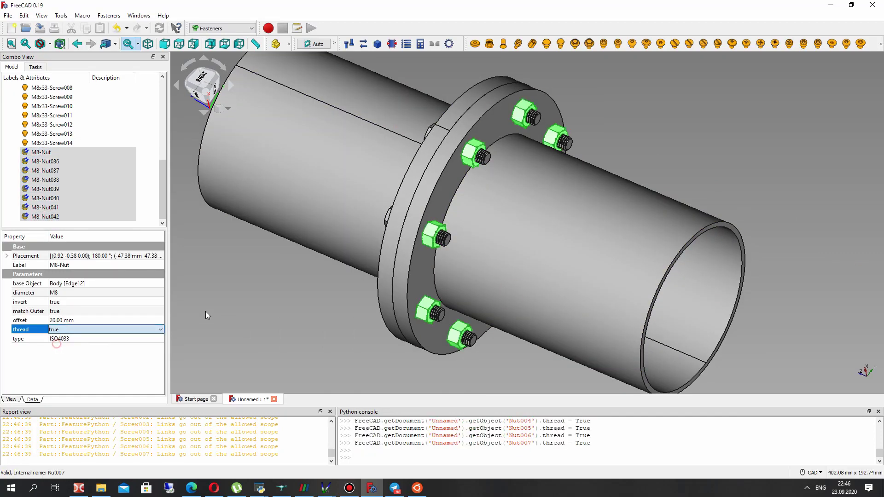
{"action": "left_click", "coordinate": [209, 242]}
- Select all eight M8x33 hex head screws and hide them to examine the threads inside the nuts
{"action": "scroll", "coordinate": [443, 197], "scroll_direction": "up", "scroll_amount": 6}
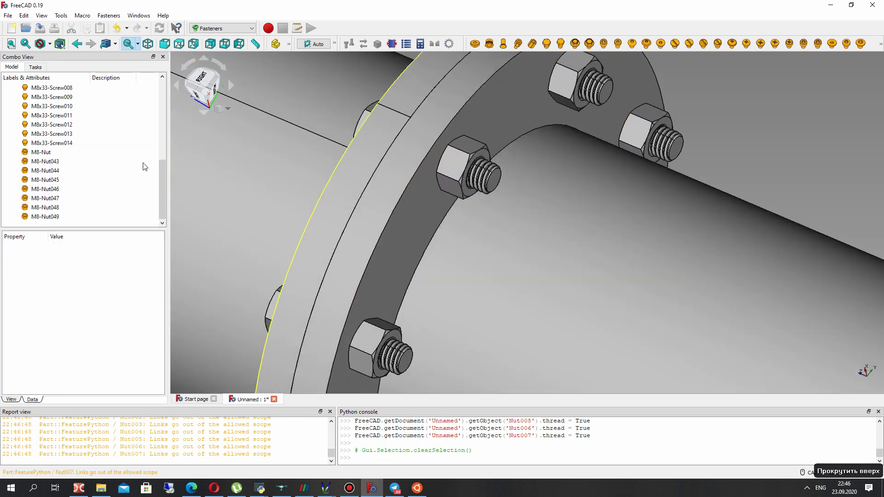
{"action": "left_click", "coordinate": [59, 142]}
{"action": "scroll", "coordinate": [60, 143], "scroll_direction": "up", "scroll_amount": 2}
{"action": "left_click", "coordinate": [47, 134], "text": "shift"}
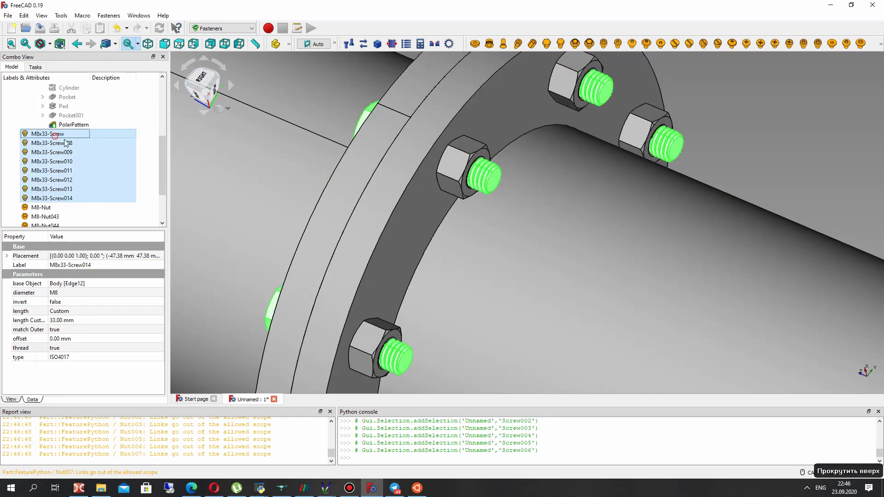
{"action": "key", "text": "space"}
{"action": "middle_click_drag", "start_coordinate": [493, 141], "coordinate": [453, 192]}
{"action": "scroll", "coordinate": [414, 152], "scroll_direction": "down", "scroll_amount": 4}
{"action": "scroll", "coordinate": [45, 138], "scroll_direction": "down", "scroll_amount": 2}
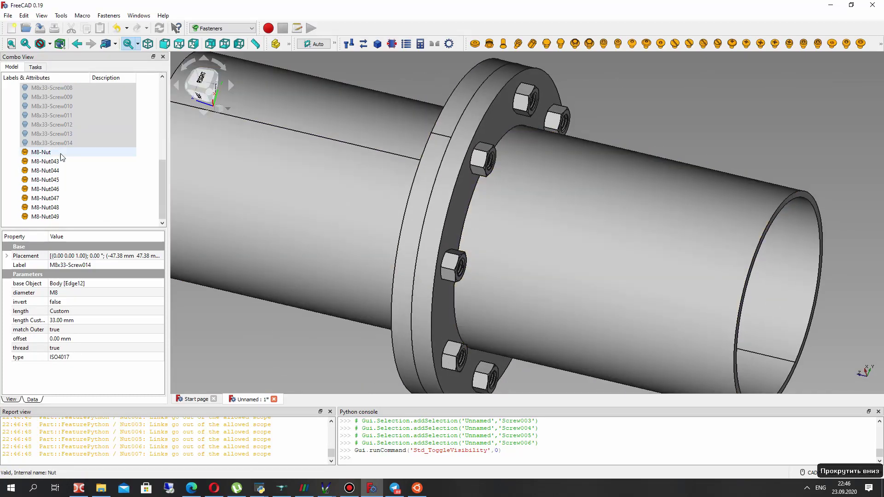
- Reselect the eight hidden M8x33 screws, make them visible again, and examine the bolted flange assembly from both ends
{"action": "scroll", "coordinate": [45, 137], "scroll_direction": "up", "scroll_amount": 2}
{"action": "right_click", "coordinate": [45, 135]}
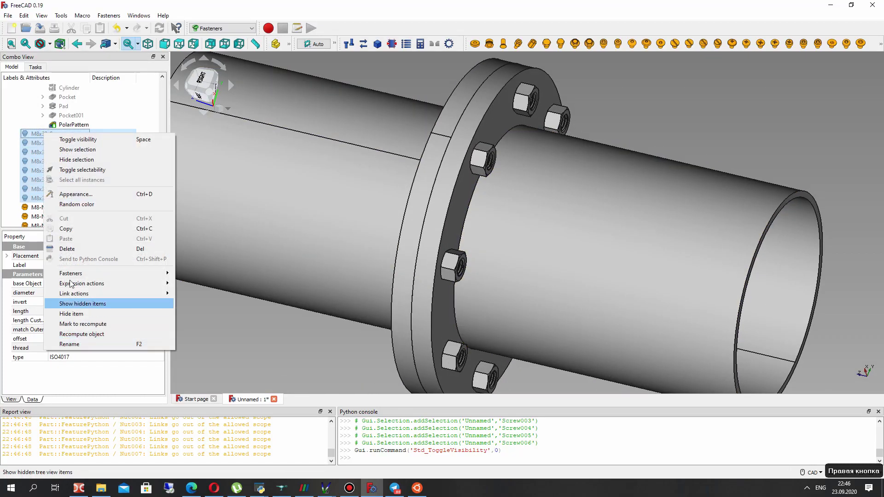
{"action": "left_click", "coordinate": [22, 145]}
{"action": "left_click", "coordinate": [35, 135]}
{"action": "left_click", "coordinate": [35, 195], "text": "shift"}
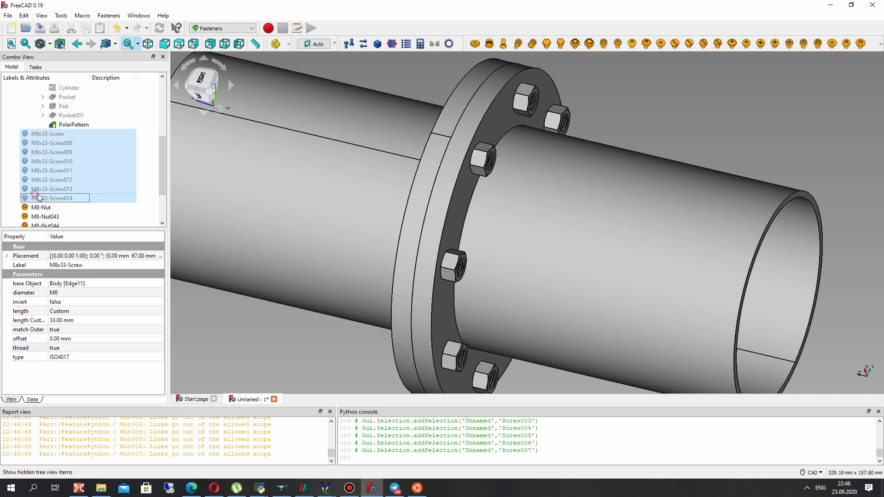
{"action": "right_click", "coordinate": [48, 193]}
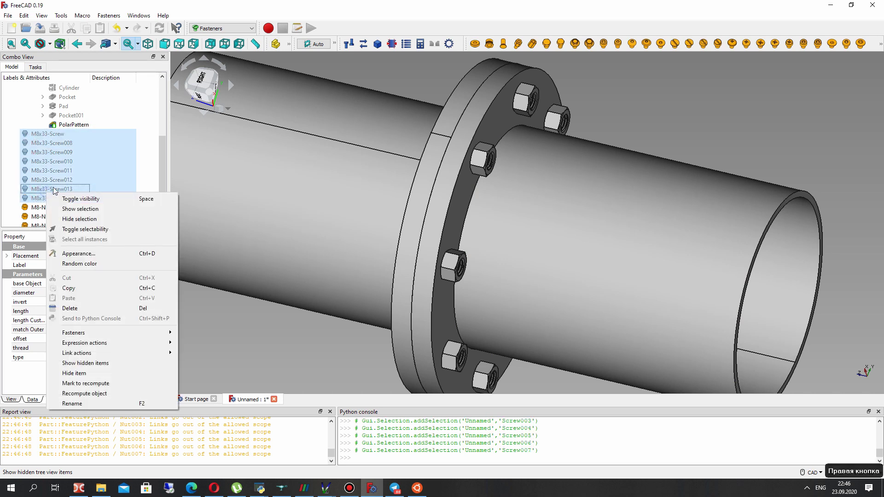
{"action": "left_click", "coordinate": [79, 202]}
{"action": "left_click", "coordinate": [589, 92]}
{"action": "scroll", "coordinate": [534, 133], "scroll_direction": "down", "scroll_amount": 3}
{"action": "middle_click_drag", "start_coordinate": [401, 205], "coordinate": [639, 233]}
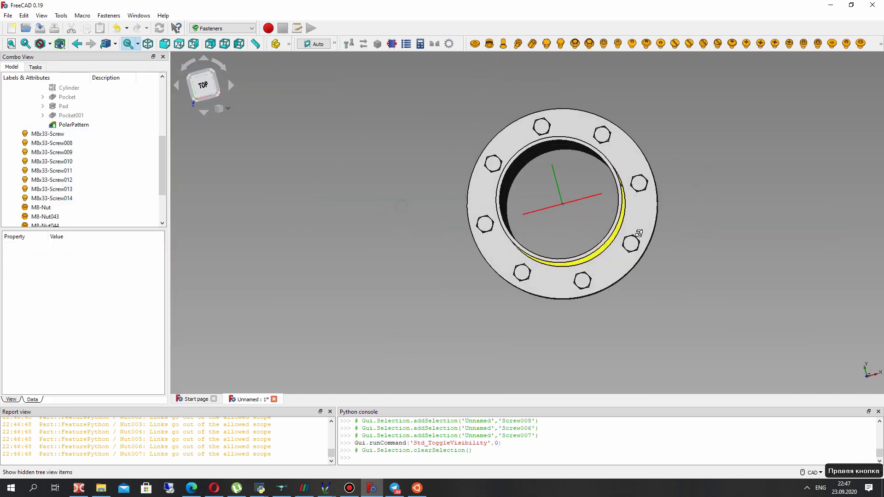
{"action": "right_click_drag", "start_coordinate": [639, 233], "coordinate": [391, 264]}
{"action": "middle_click_drag", "start_coordinate": [604, 163], "coordinate": [580, 135]}
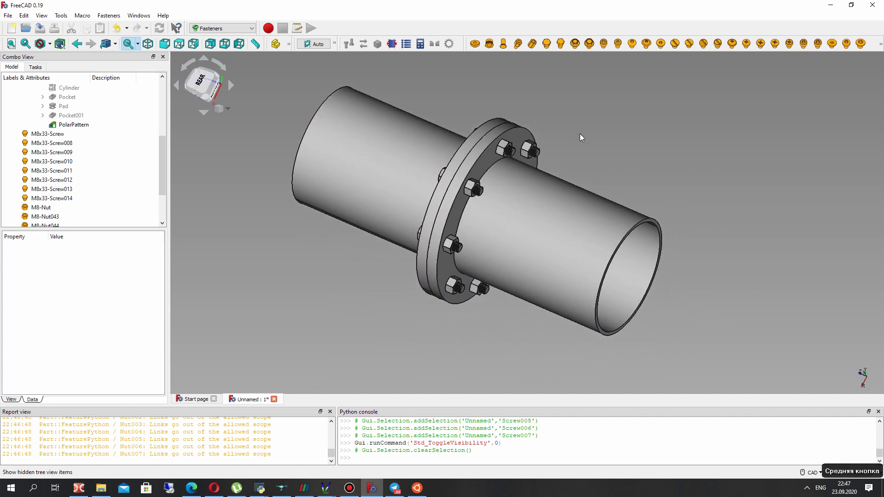